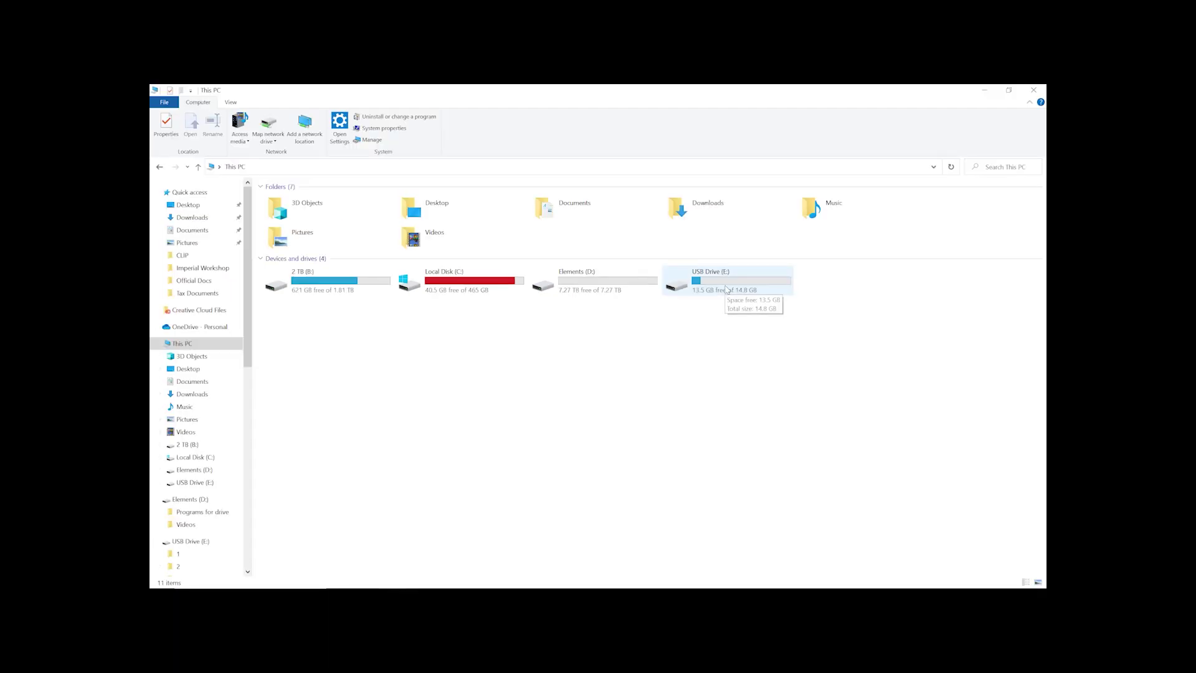
Step: Open the config file from USB Drive (E:)\set in Notepad
{"action": "double_click", "coordinate": [770, 274]}
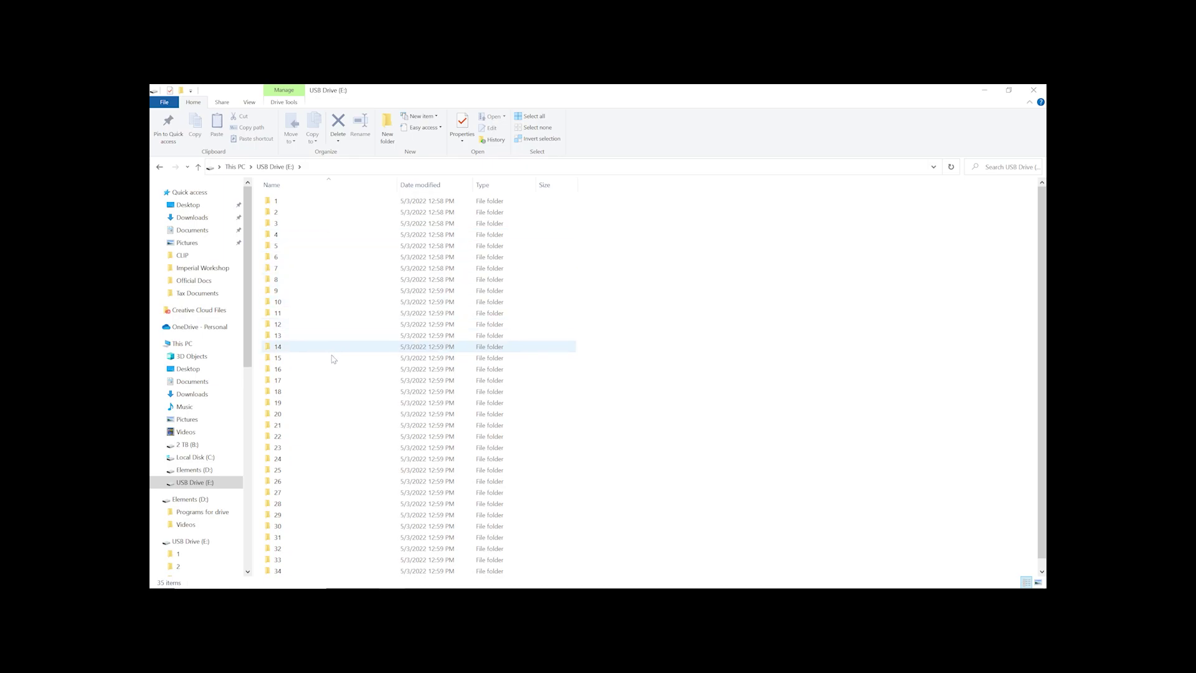
{"action": "scroll", "coordinate": [380, 499], "scroll_direction": "down", "scroll_amount": 1}
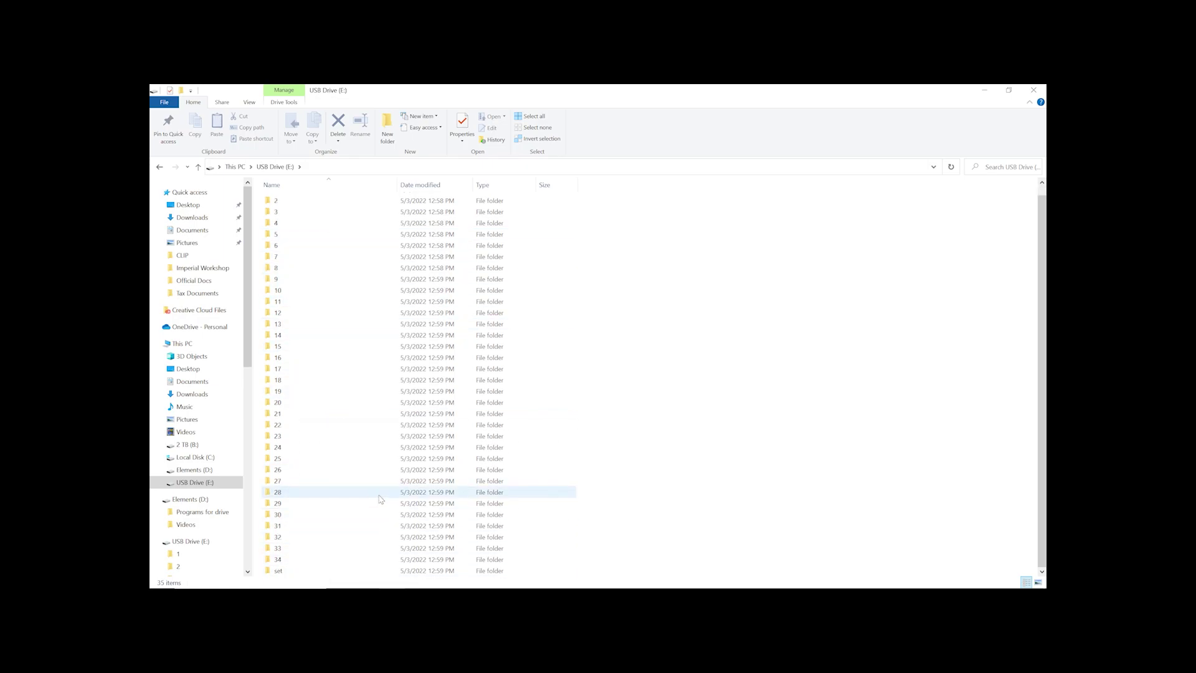
{"action": "double_click", "coordinate": [331, 571]}
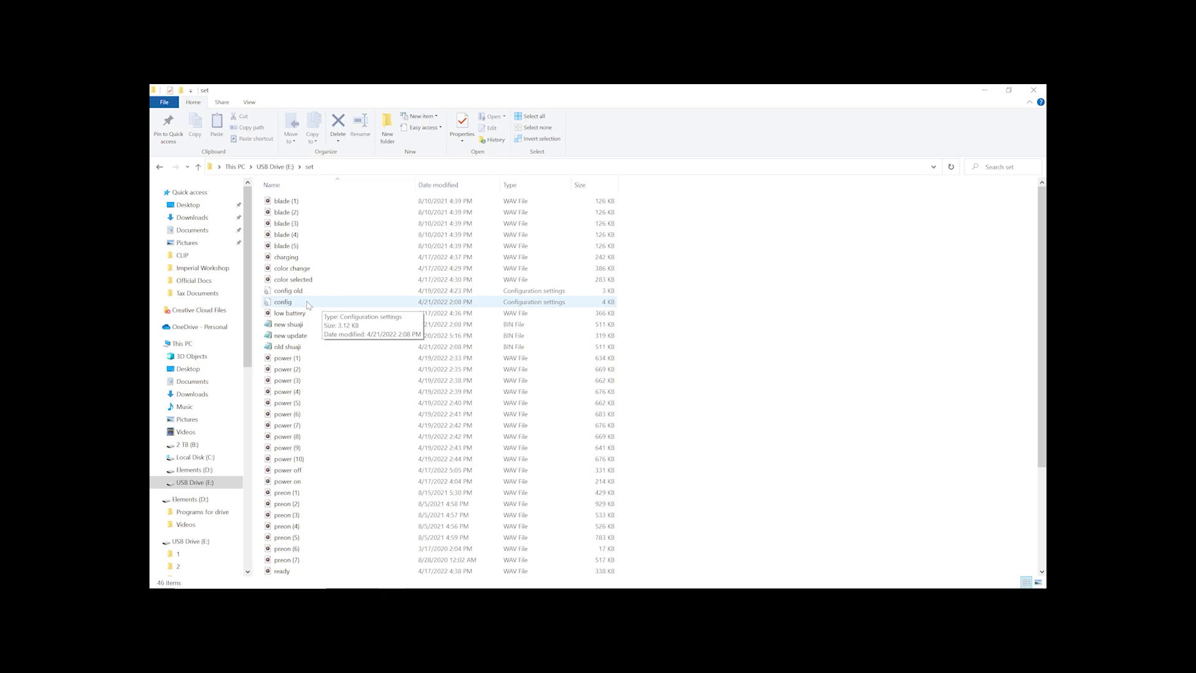
{"action": "right_click", "coordinate": [307, 305]}
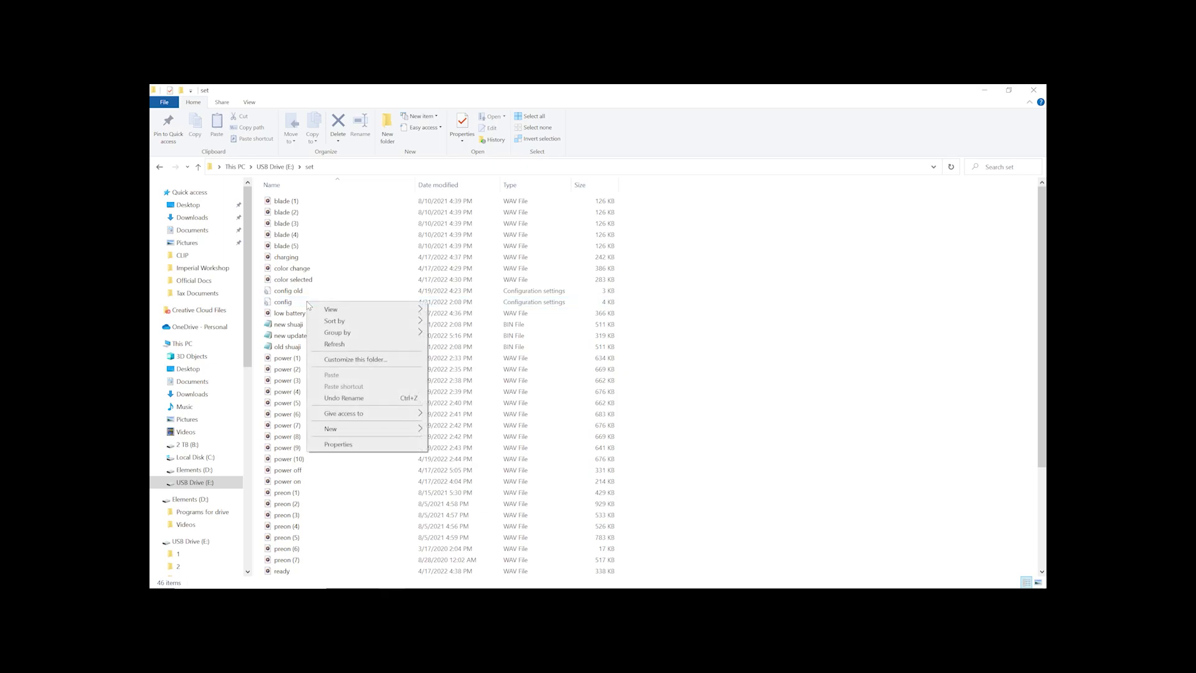
{"action": "left_click", "coordinate": [307, 304]}
{"action": "right_click", "coordinate": [307, 305]}
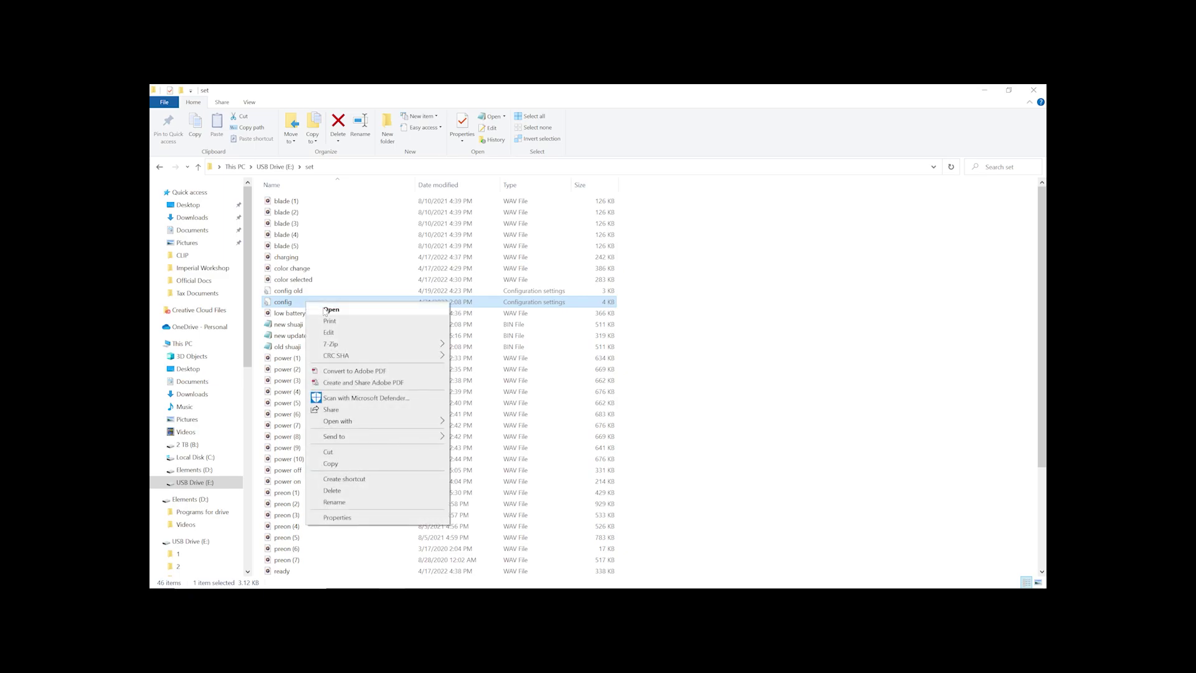
{"action": "left_click", "coordinate": [332, 310]}
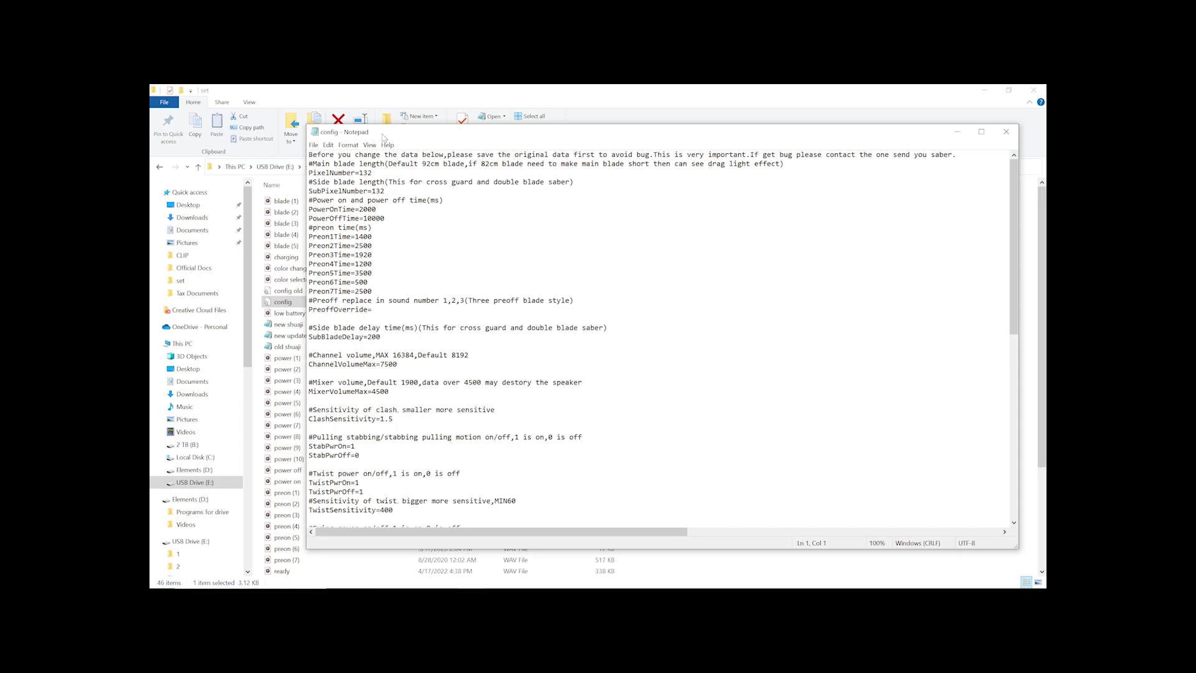
Step: Move the Notepad config window up and to the left
{"action": "left_click_drag", "start_coordinate": [386, 137], "coordinate": [354, 85]}
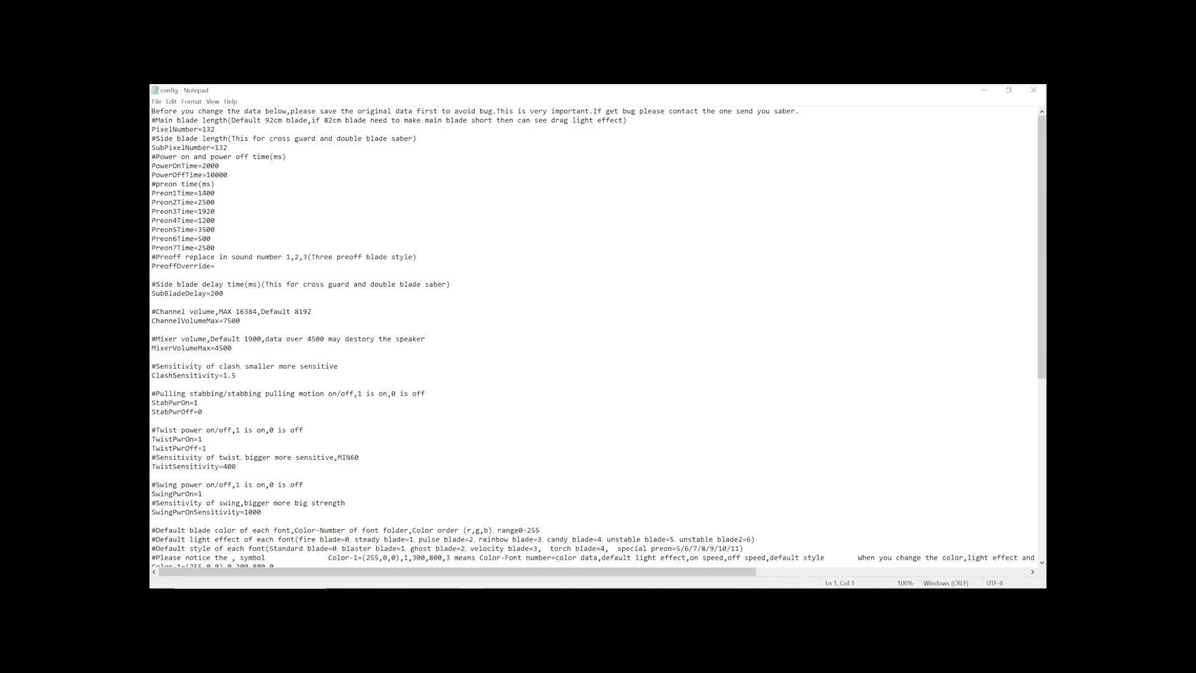
{"action": "key", "text": "shift+Home"}
{"action": "key", "text": "shift+Up"}
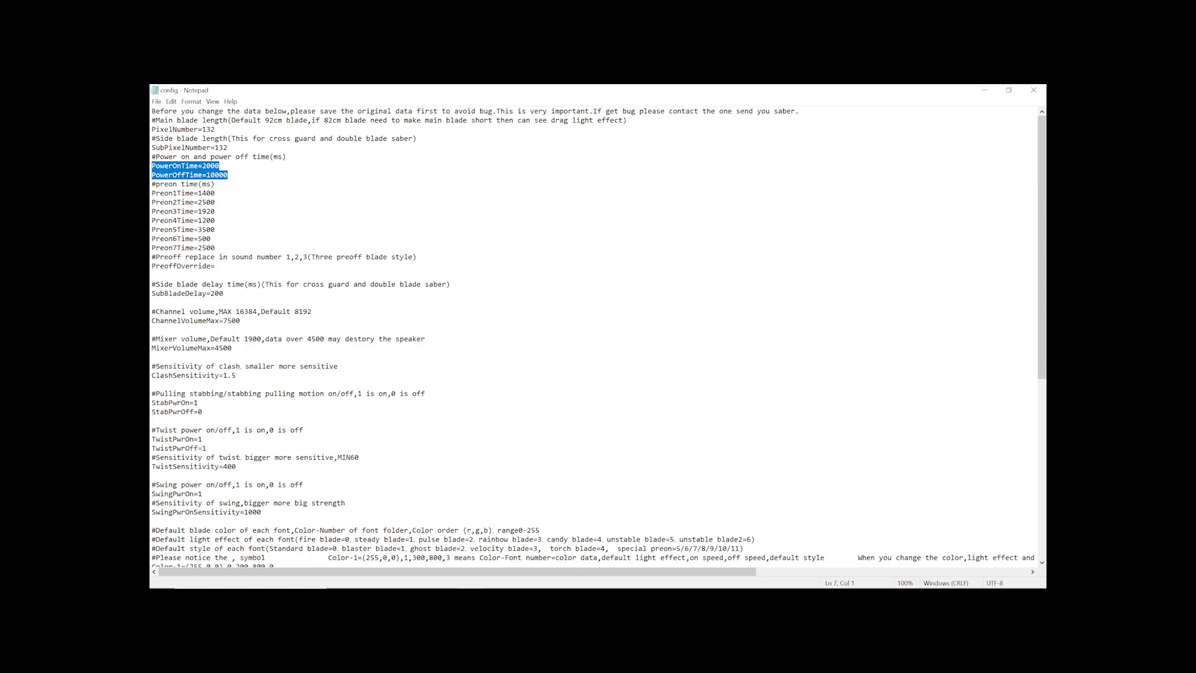
{"action": "key", "text": "Right"}
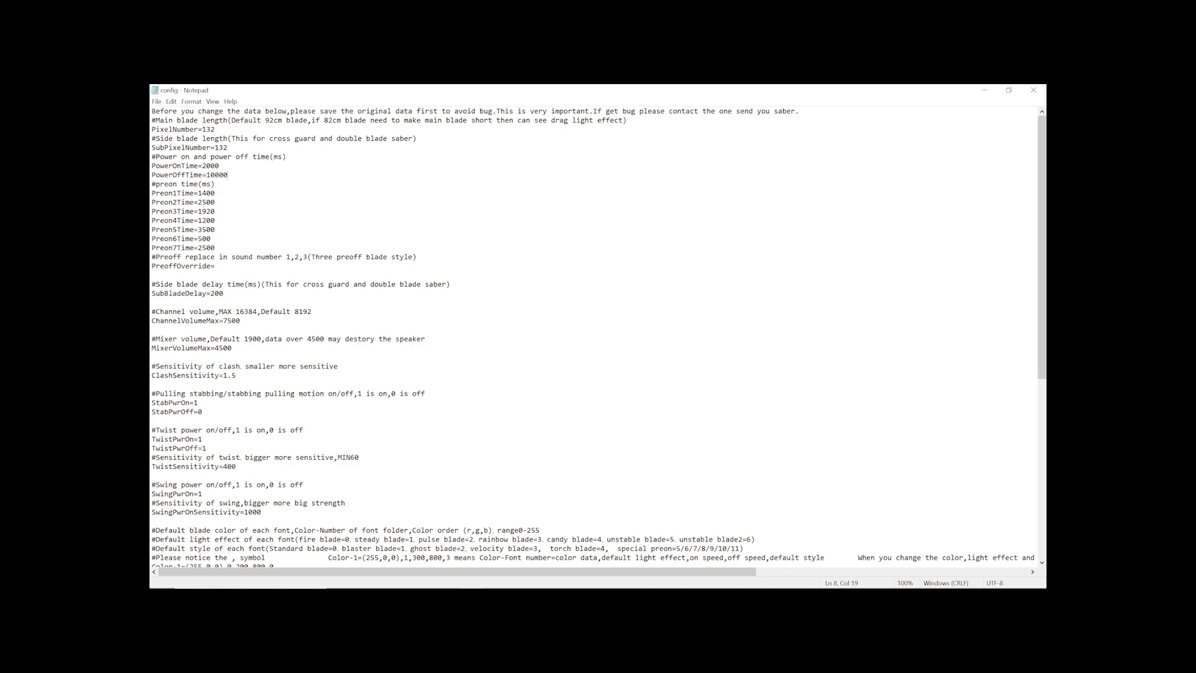
{"action": "scroll", "coordinate": [598, 336], "scroll_direction": "down", "scroll_amount": 1}
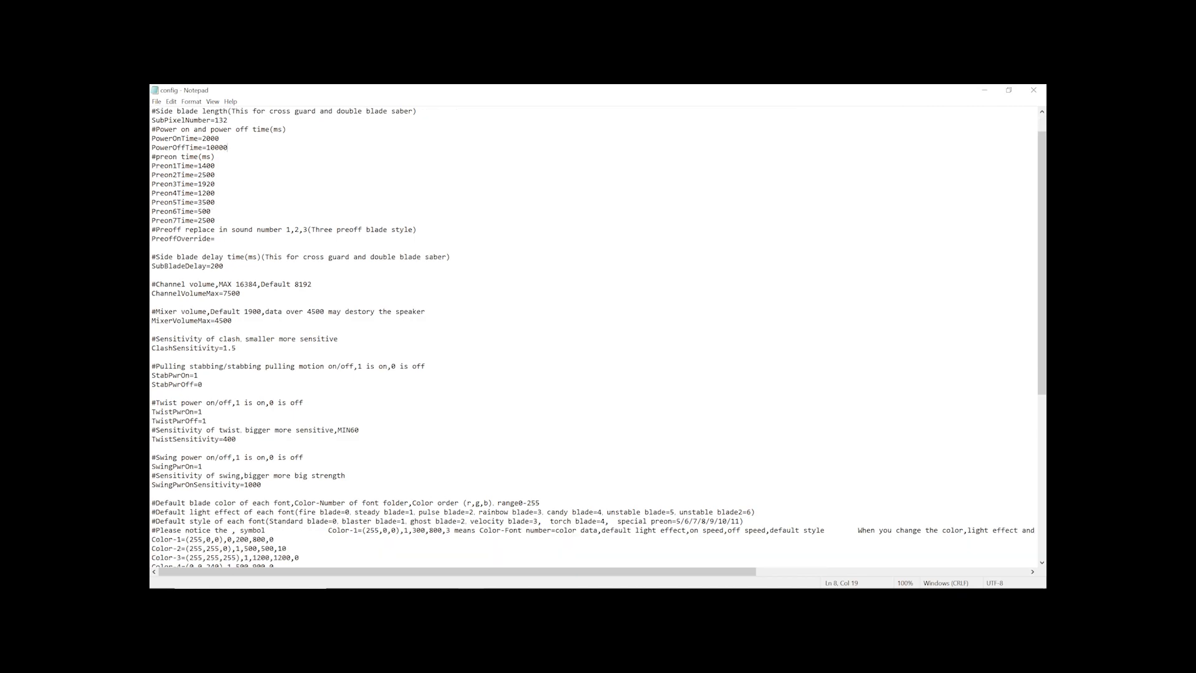
{"action": "scroll", "coordinate": [599, 337], "scroll_direction": "down", "scroll_amount": 1}
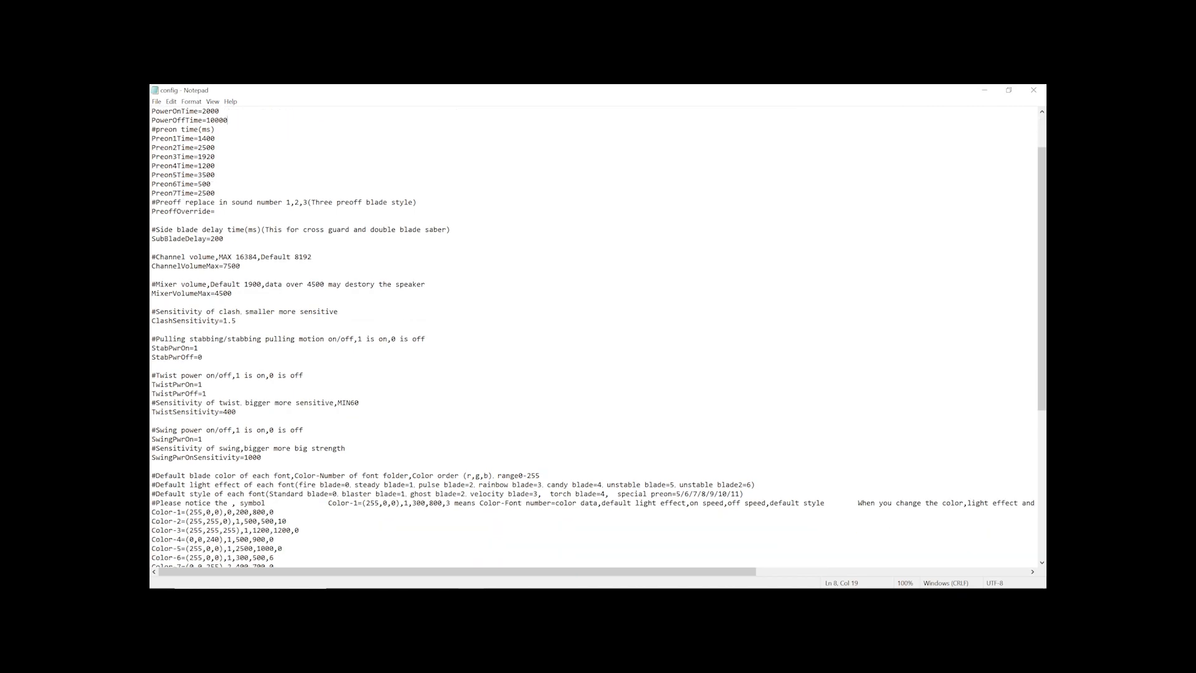
{"action": "scroll", "coordinate": [599, 337], "scroll_direction": "down", "scroll_amount": 1}
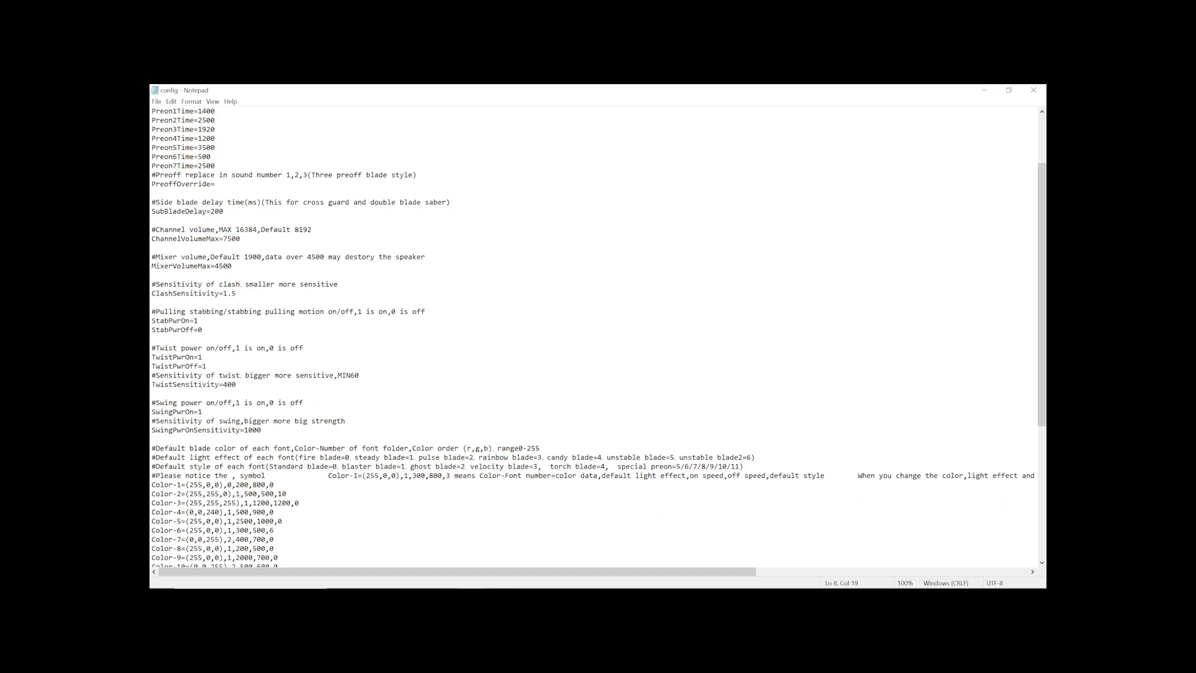
{"action": "scroll", "coordinate": [598, 337], "scroll_direction": "down", "scroll_amount": 1}
{"action": "left_click_drag", "start_coordinate": [241, 211], "coordinate": [151, 211]}
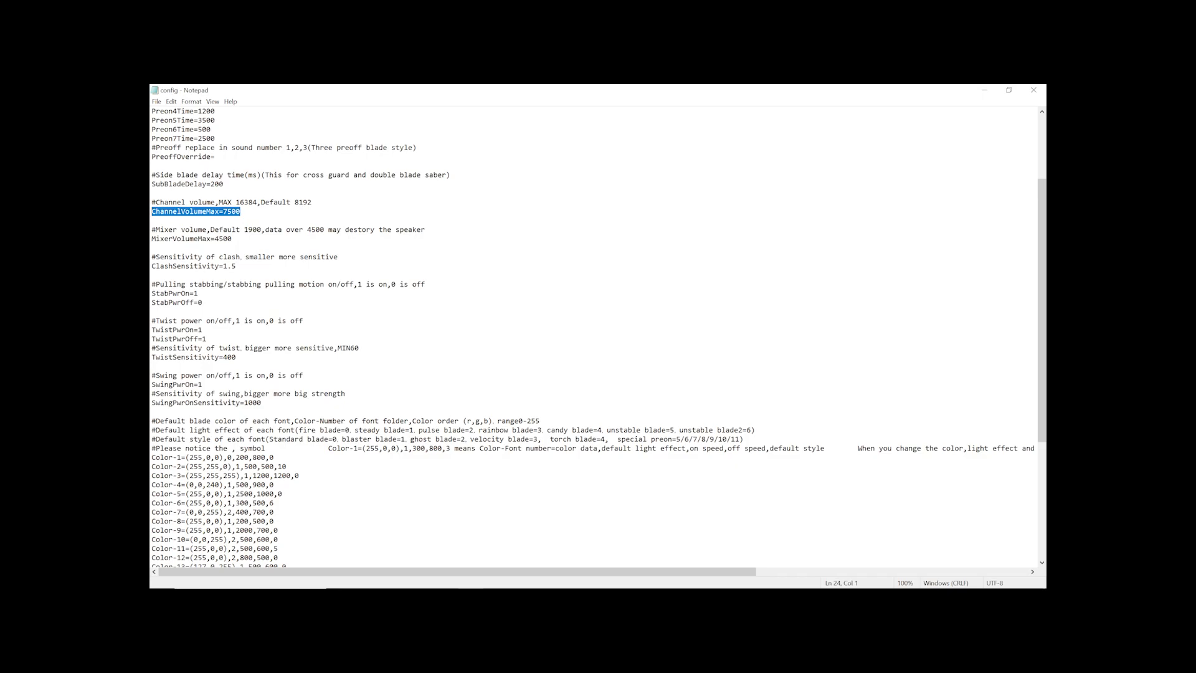
{"action": "left_click_drag", "start_coordinate": [218, 202], "coordinate": [248, 202]}
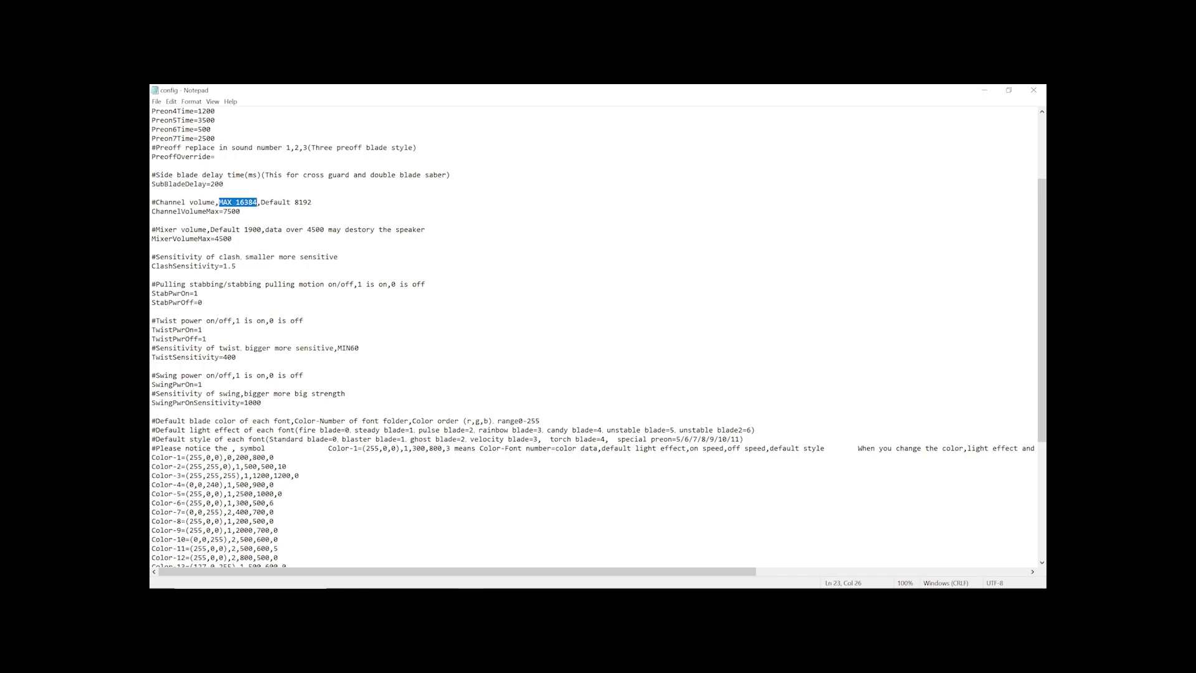
{"action": "left_click", "coordinate": [232, 239]}
{"action": "left_click_drag", "start_coordinate": [232, 239], "coordinate": [155, 239]}
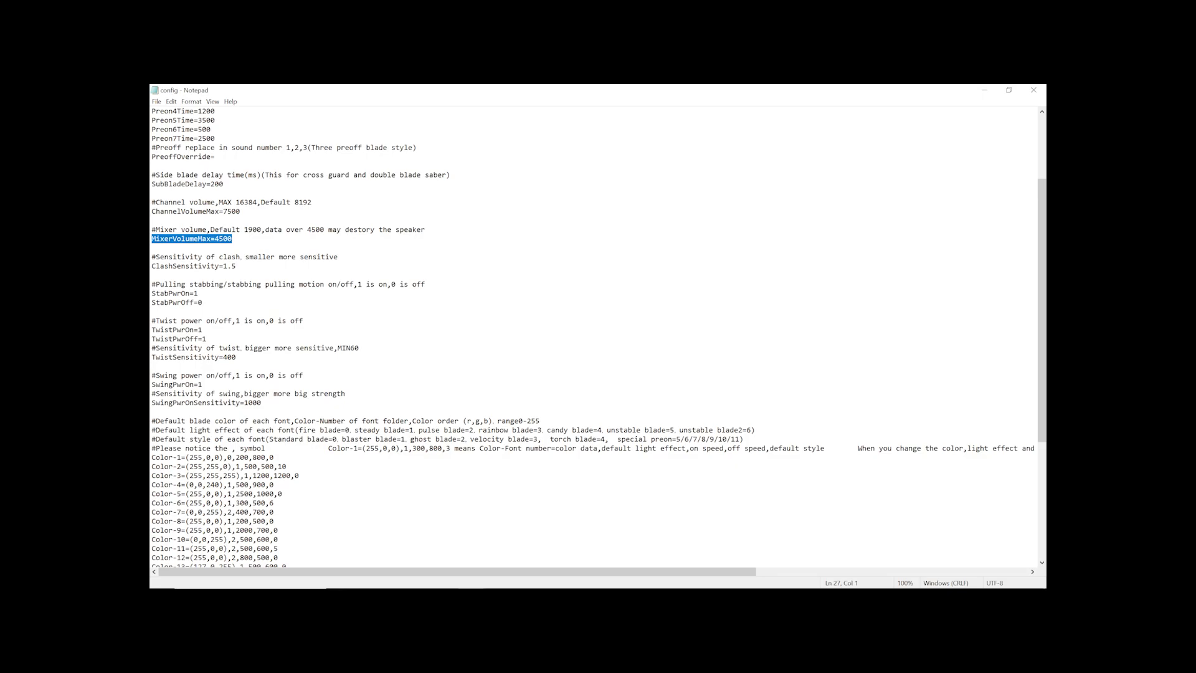
{"action": "left_click", "coordinate": [231, 238]}
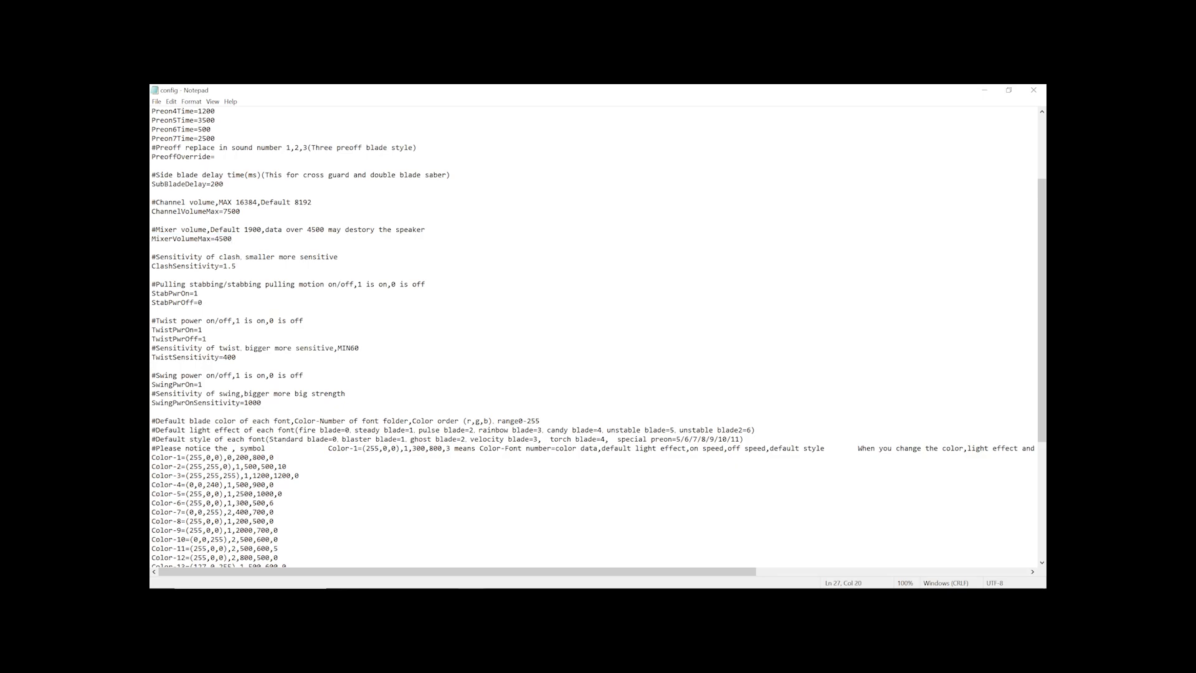
{"action": "left_click_drag", "start_coordinate": [265, 229], "coordinate": [425, 229]}
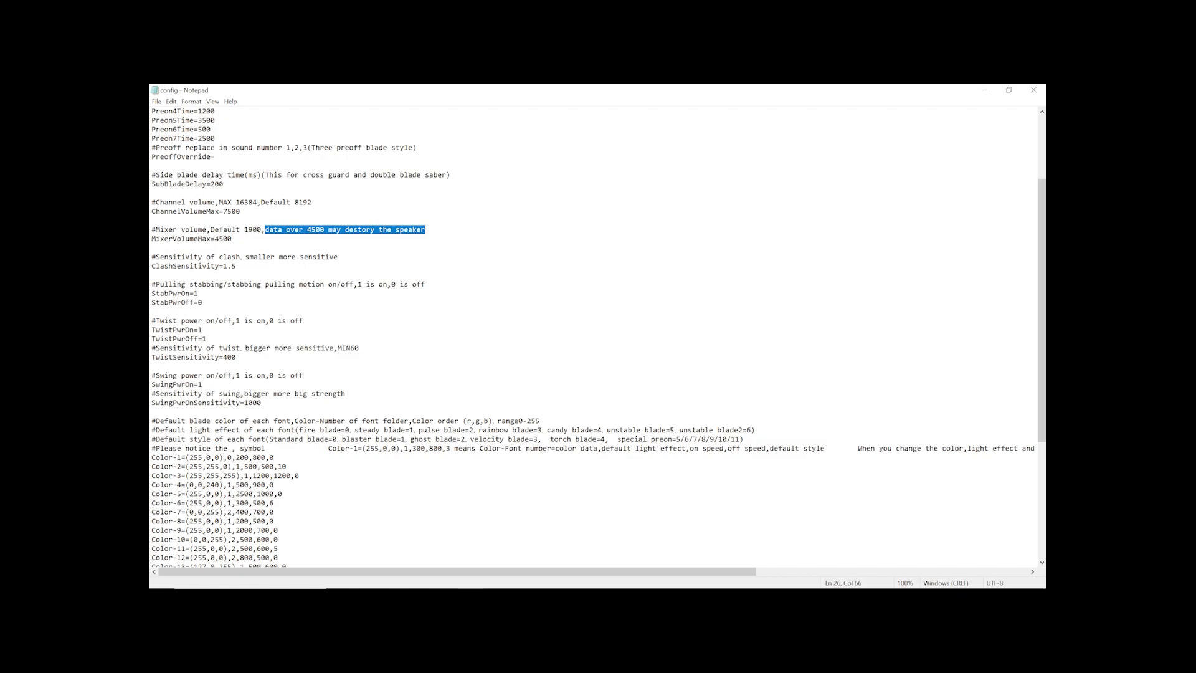
{"action": "left_click", "coordinate": [237, 266]}
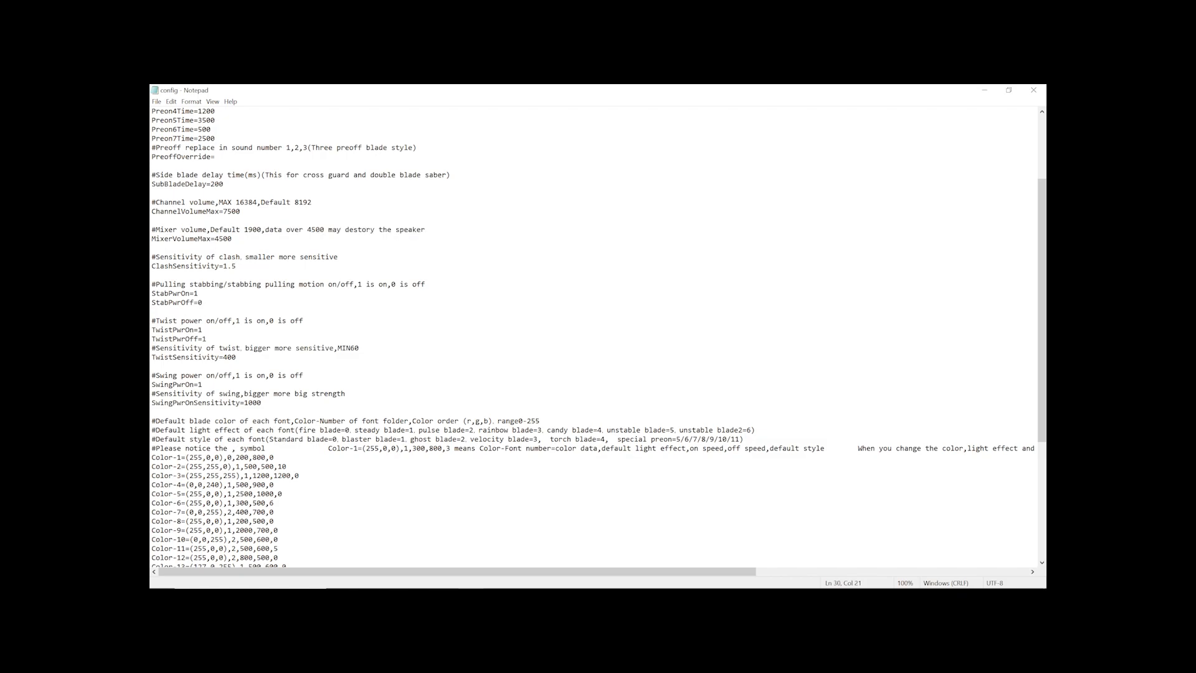
{"action": "left_click_drag", "start_coordinate": [237, 266], "coordinate": [152, 266]}
{"action": "left_click_drag", "start_coordinate": [246, 257], "coordinate": [337, 257]}
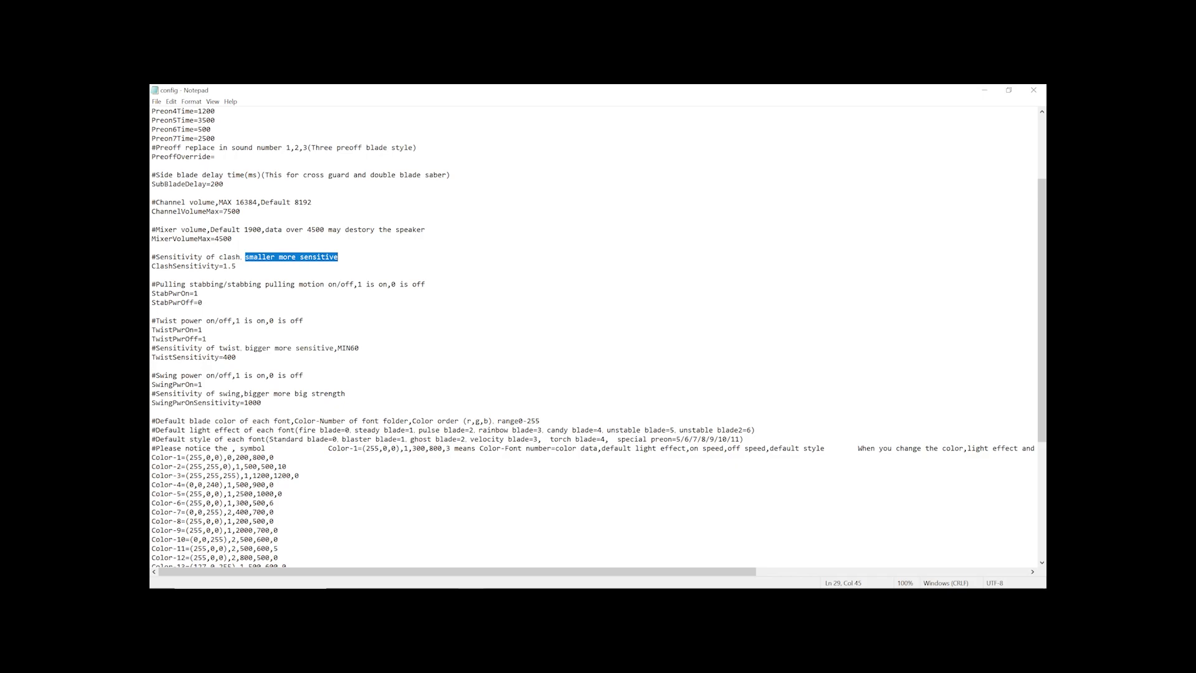
{"action": "left_click", "coordinate": [202, 302]}
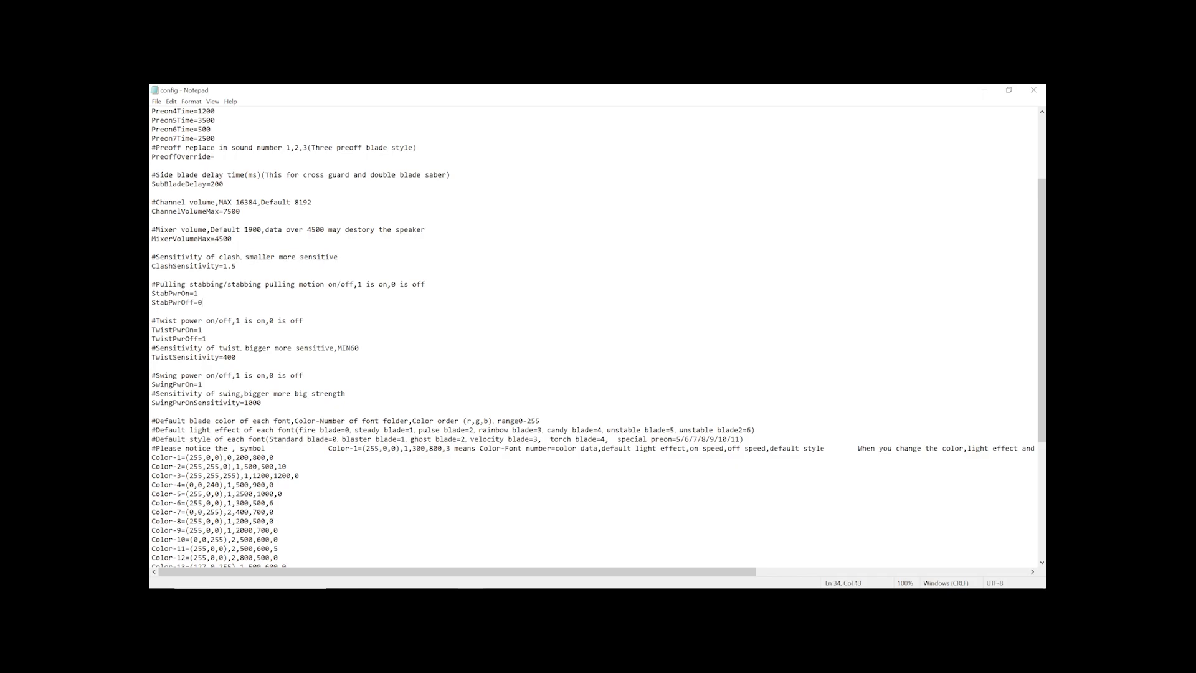
{"action": "left_click_drag", "start_coordinate": [202, 302], "coordinate": [151, 293]}
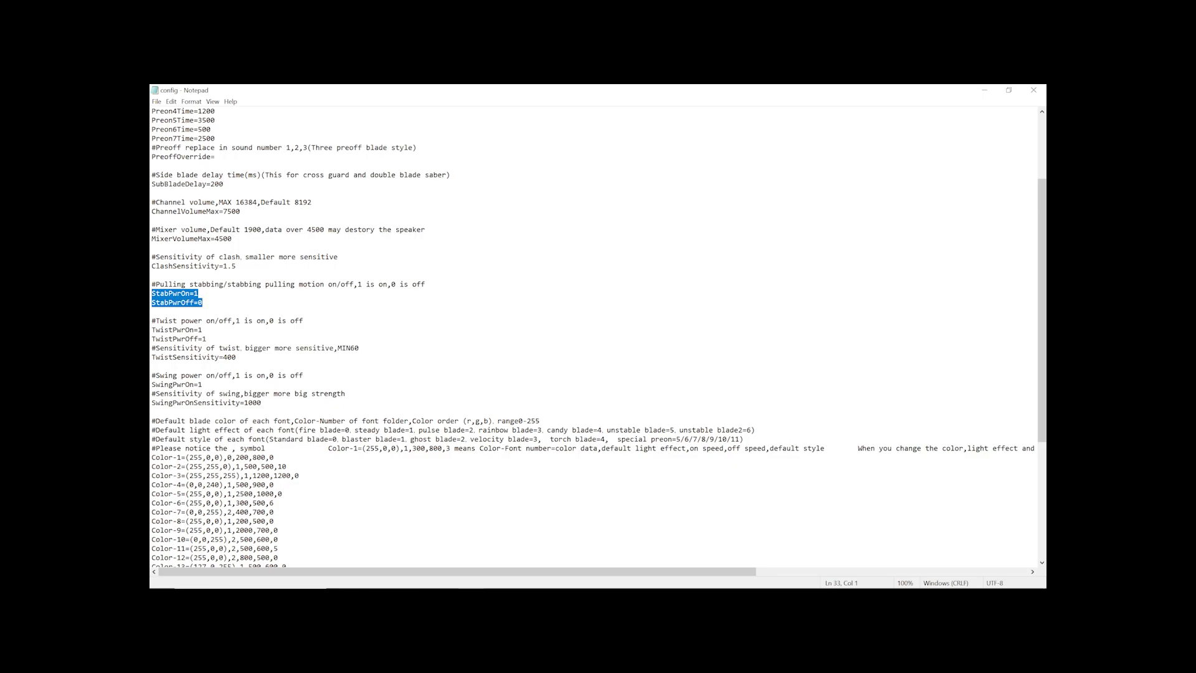
{"action": "left_click_drag", "start_coordinate": [357, 284], "coordinate": [425, 284]}
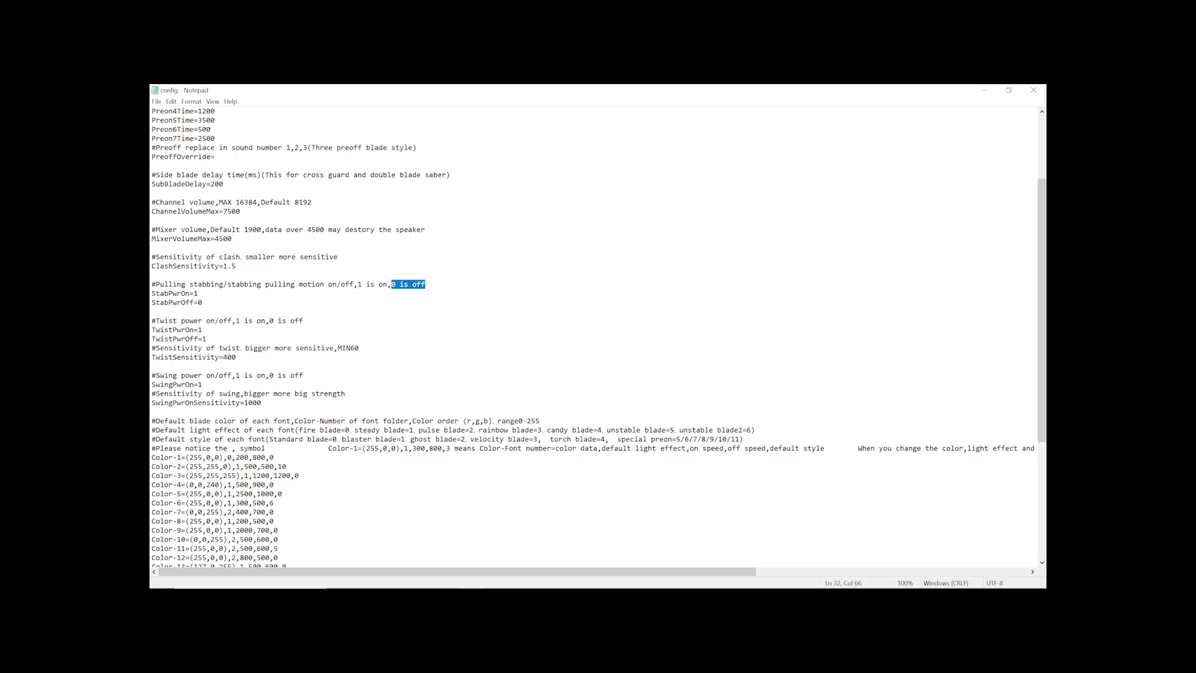
{"action": "left_click", "coordinate": [202, 302]}
{"action": "left_click_drag", "start_coordinate": [203, 302], "coordinate": [152, 302]}
{"action": "left_click", "coordinate": [203, 302]}
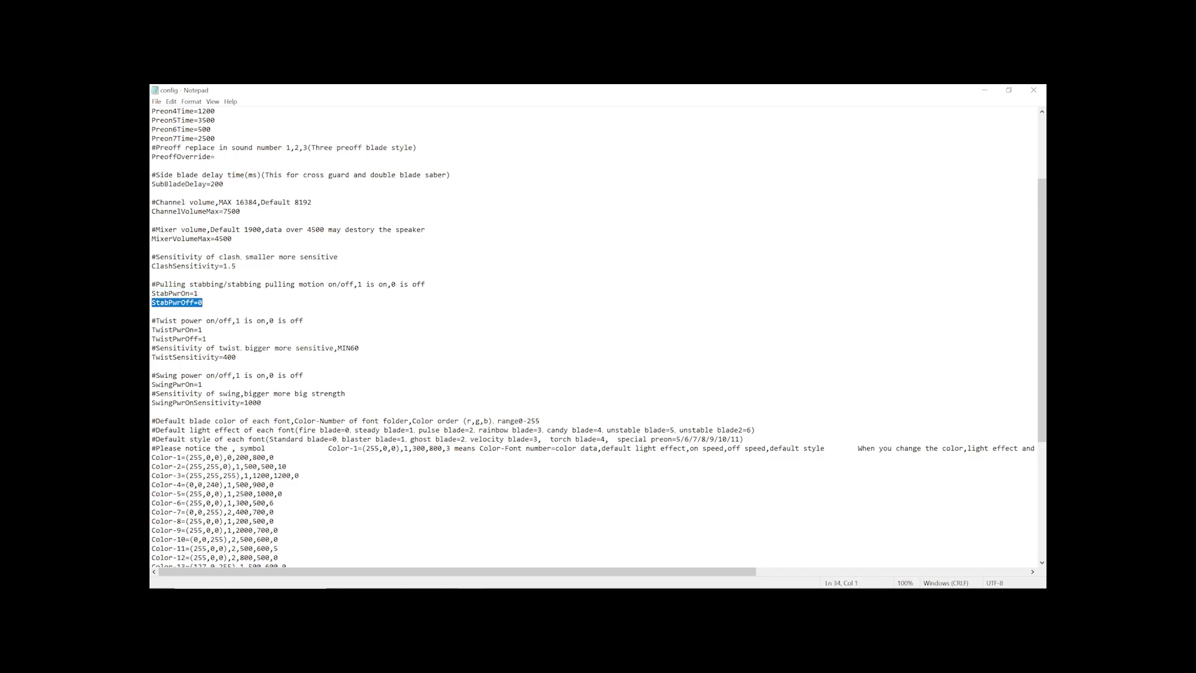
{"action": "left_click_drag", "start_coordinate": [155, 320], "coordinate": [303, 321]}
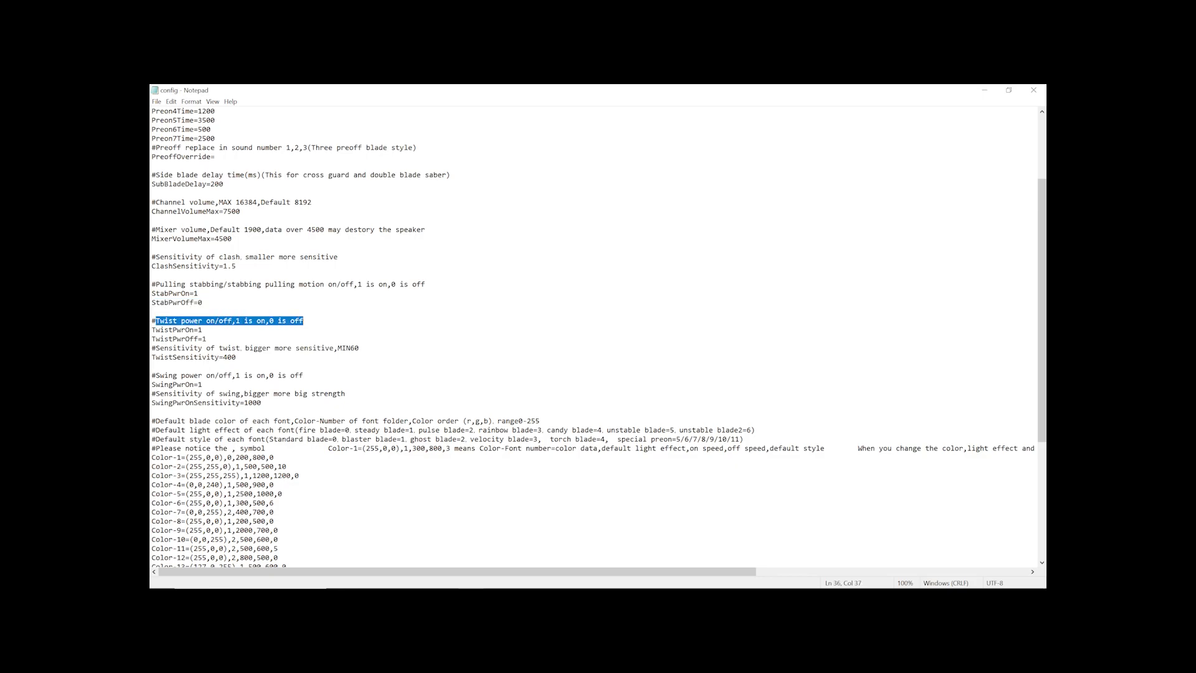
{"action": "left_click", "coordinate": [206, 339]}
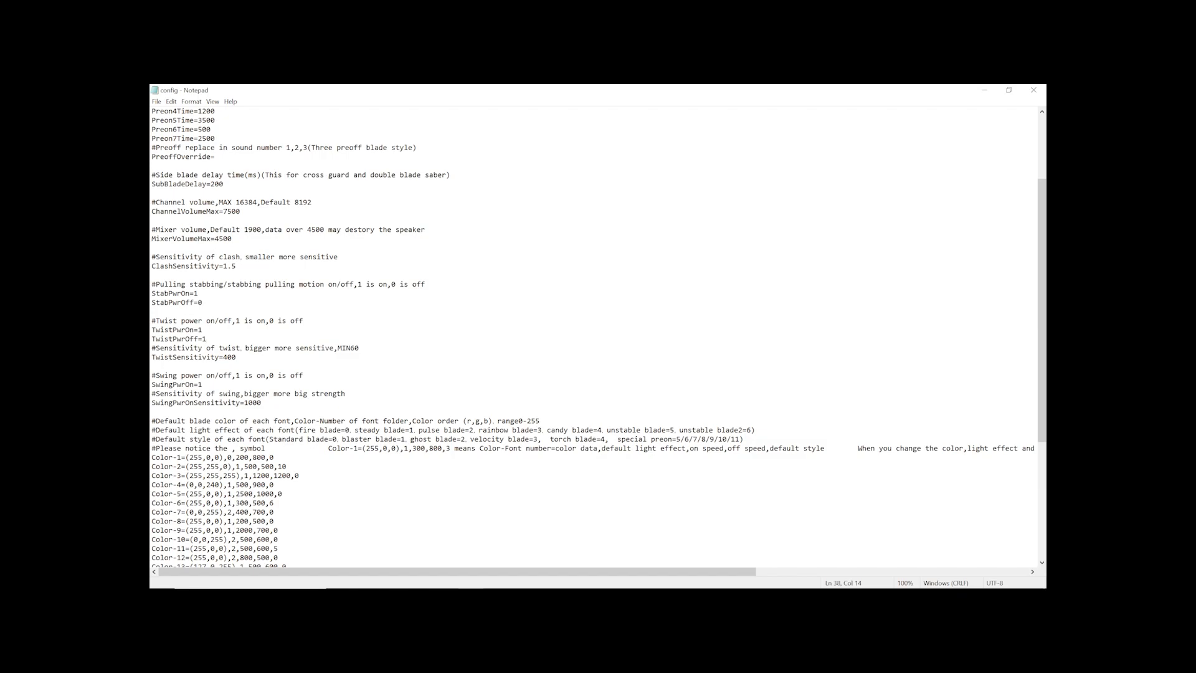
{"action": "left_click_drag", "start_coordinate": [206, 339], "coordinate": [151, 329]}
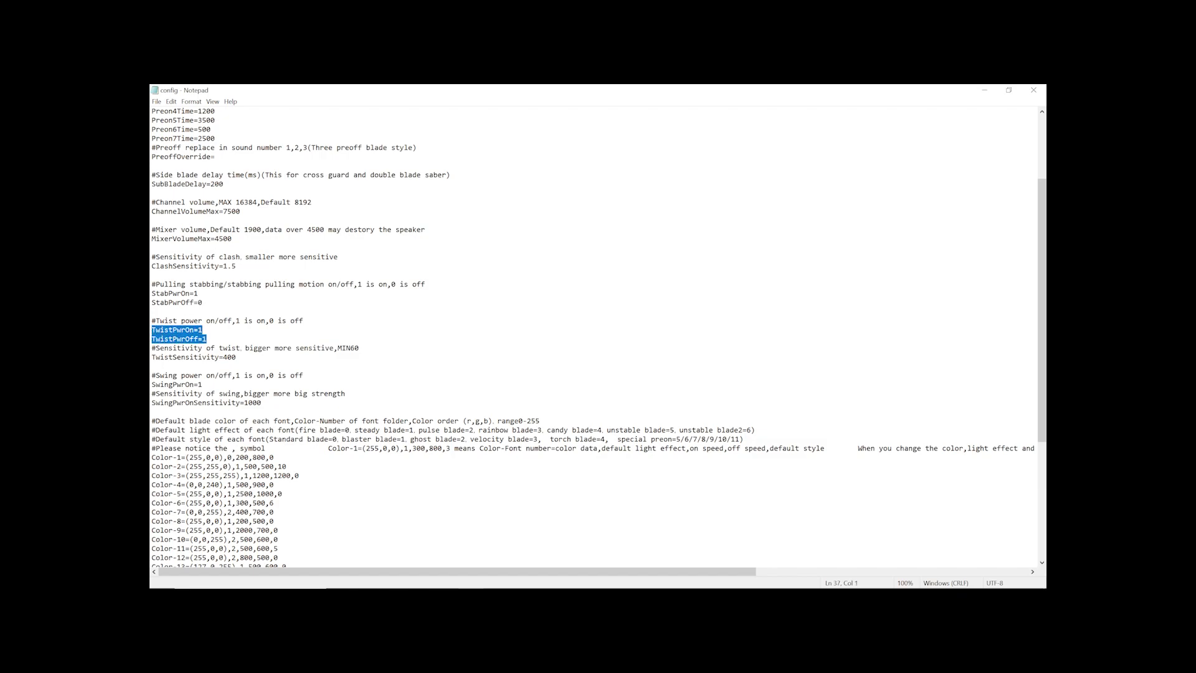
{"action": "left_click_drag", "start_coordinate": [235, 320], "coordinate": [265, 320]}
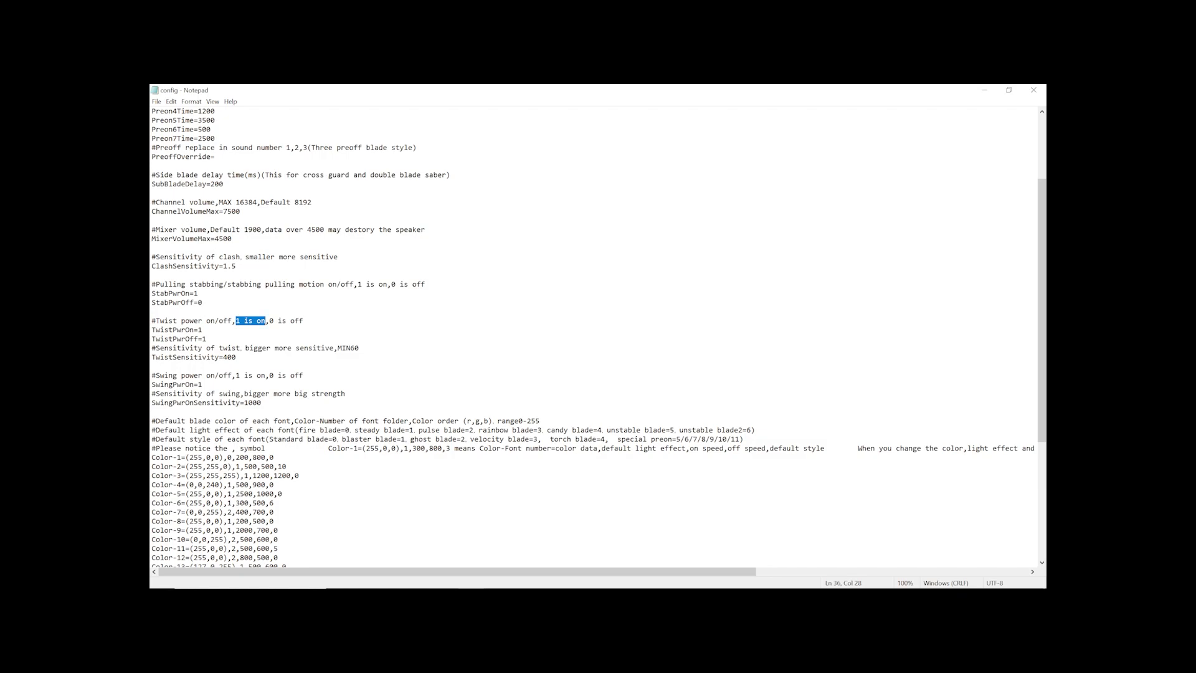
{"action": "left_click_drag", "start_coordinate": [269, 320], "coordinate": [304, 320]}
{"action": "left_click", "coordinate": [207, 339]}
{"action": "left_click_drag", "start_coordinate": [237, 357], "coordinate": [152, 357]}
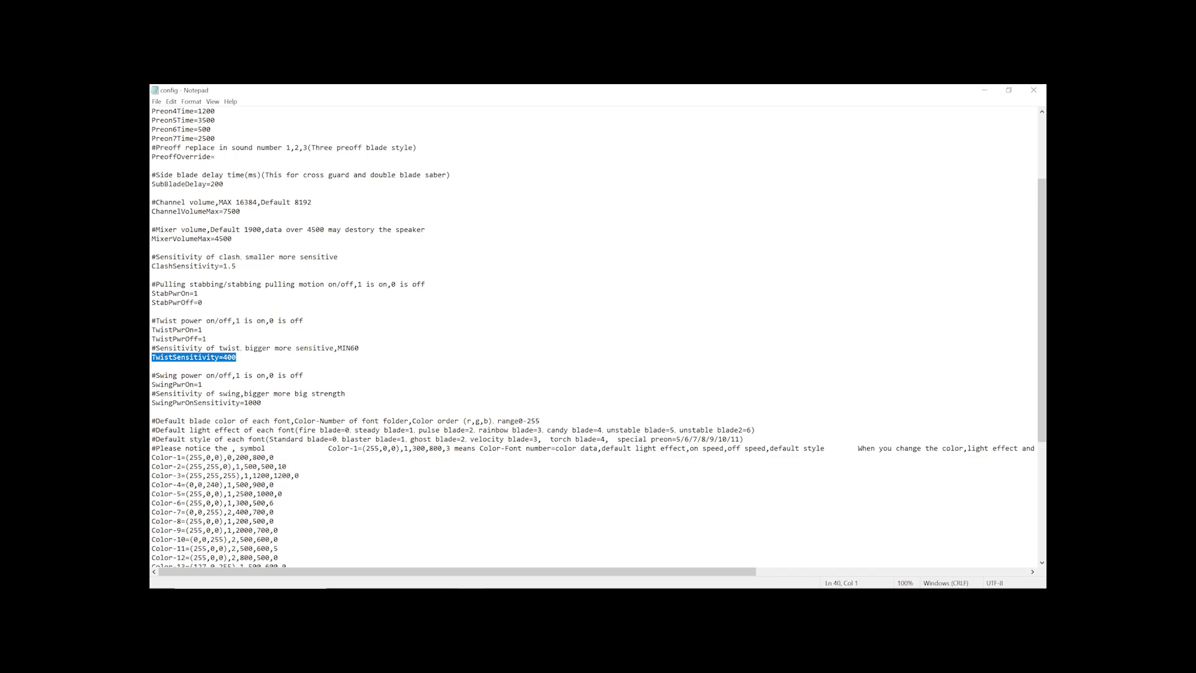
{"action": "scroll", "coordinate": [598, 342], "scroll_direction": "down", "scroll_amount": 3}
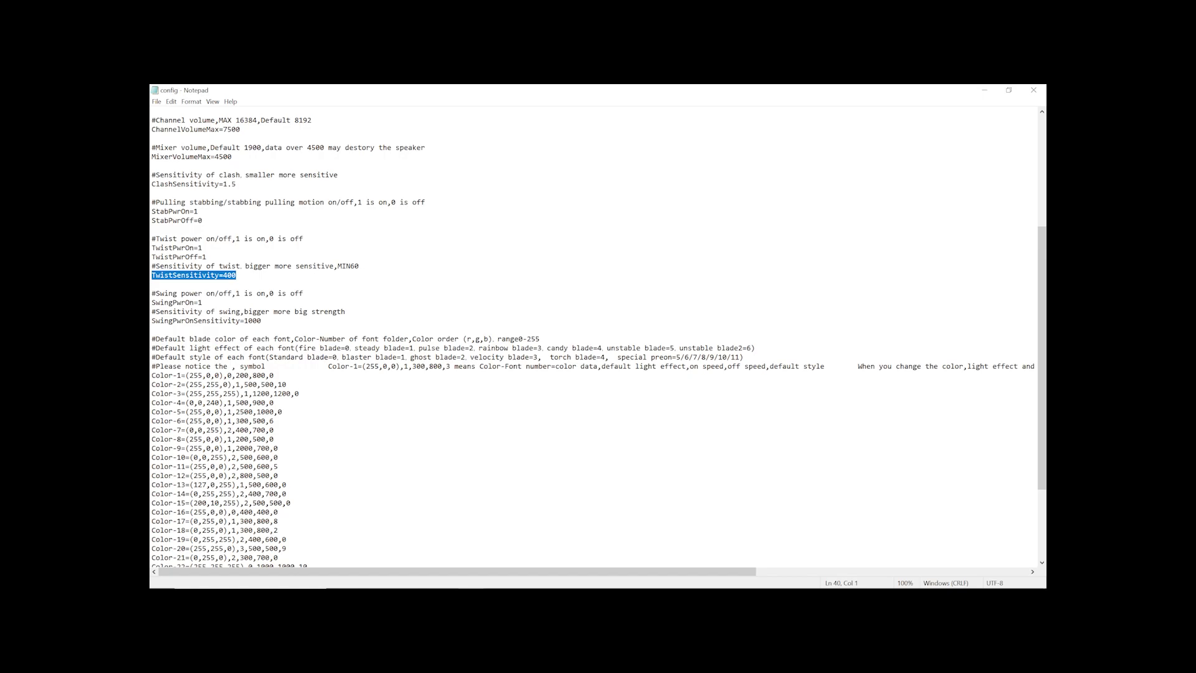
{"action": "left_click_drag", "start_coordinate": [203, 302], "coordinate": [152, 302]}
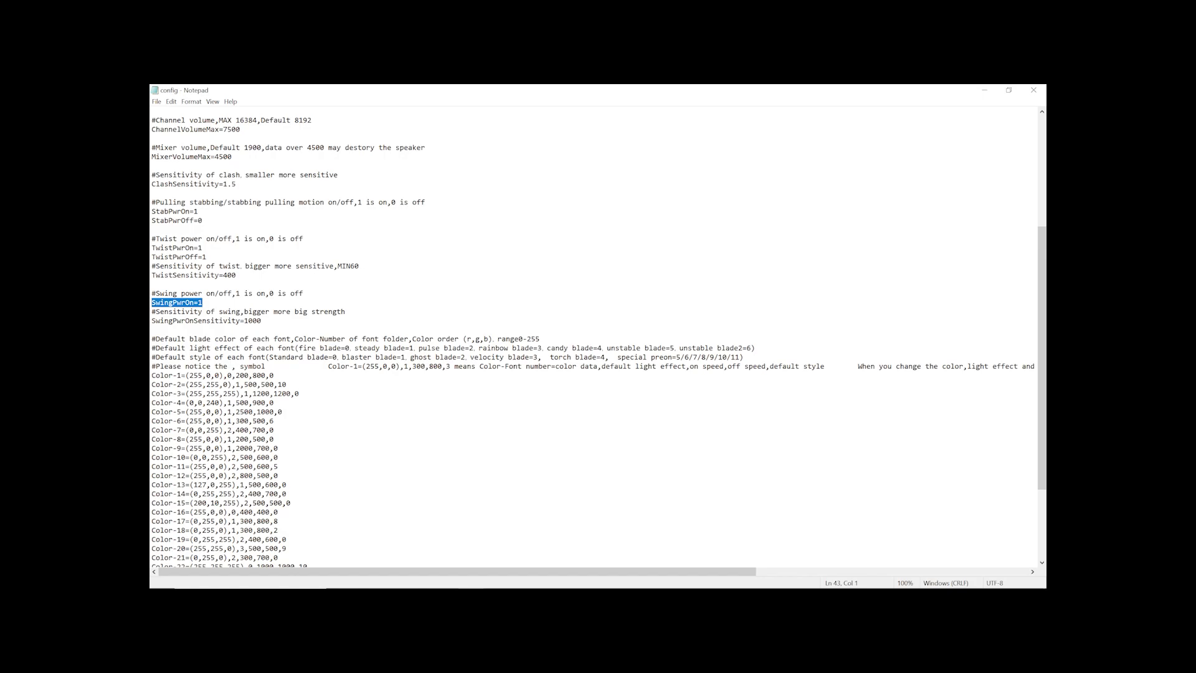
{"action": "left_click_drag", "start_coordinate": [261, 320], "coordinate": [152, 320]}
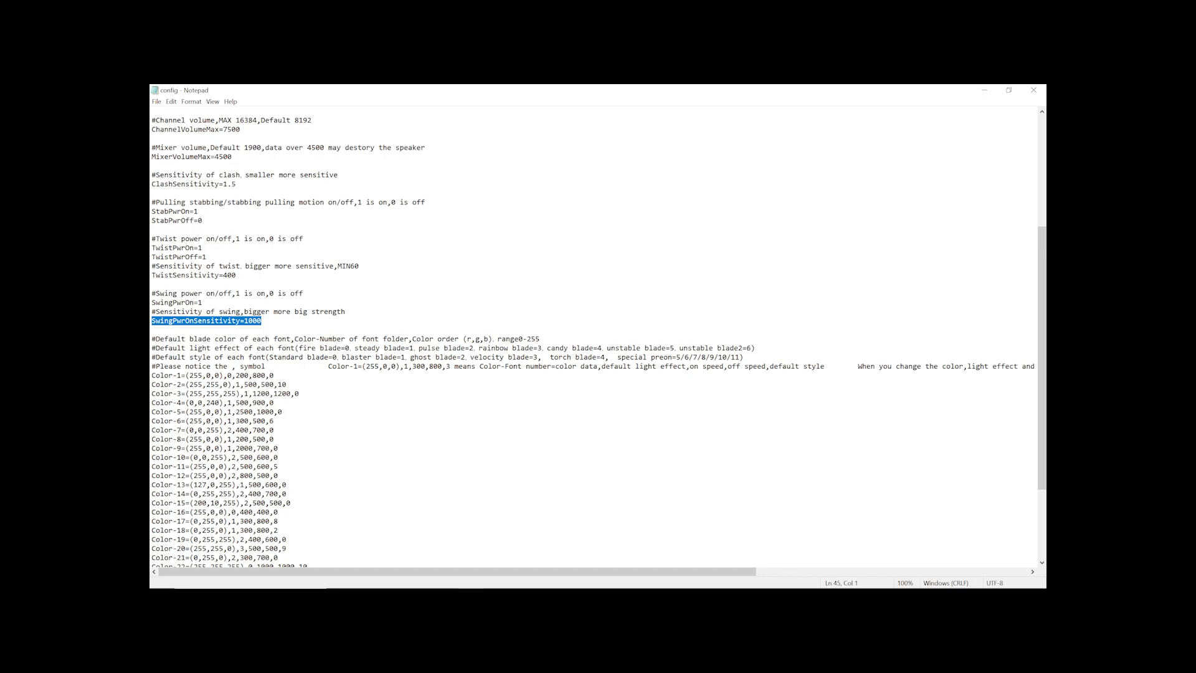
{"action": "left_click", "coordinate": [262, 320]}
{"action": "scroll", "coordinate": [598, 341], "scroll_direction": "down", "scroll_amount": 2}
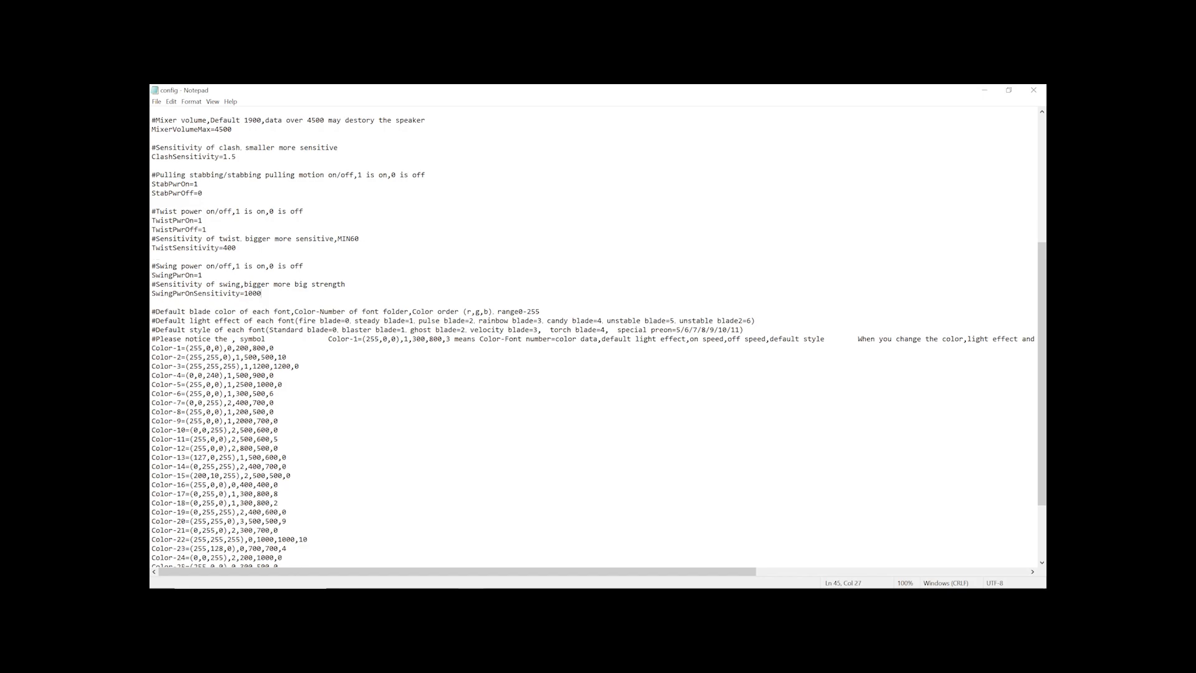
{"action": "scroll", "coordinate": [598, 341], "scroll_direction": "down", "scroll_amount": 1}
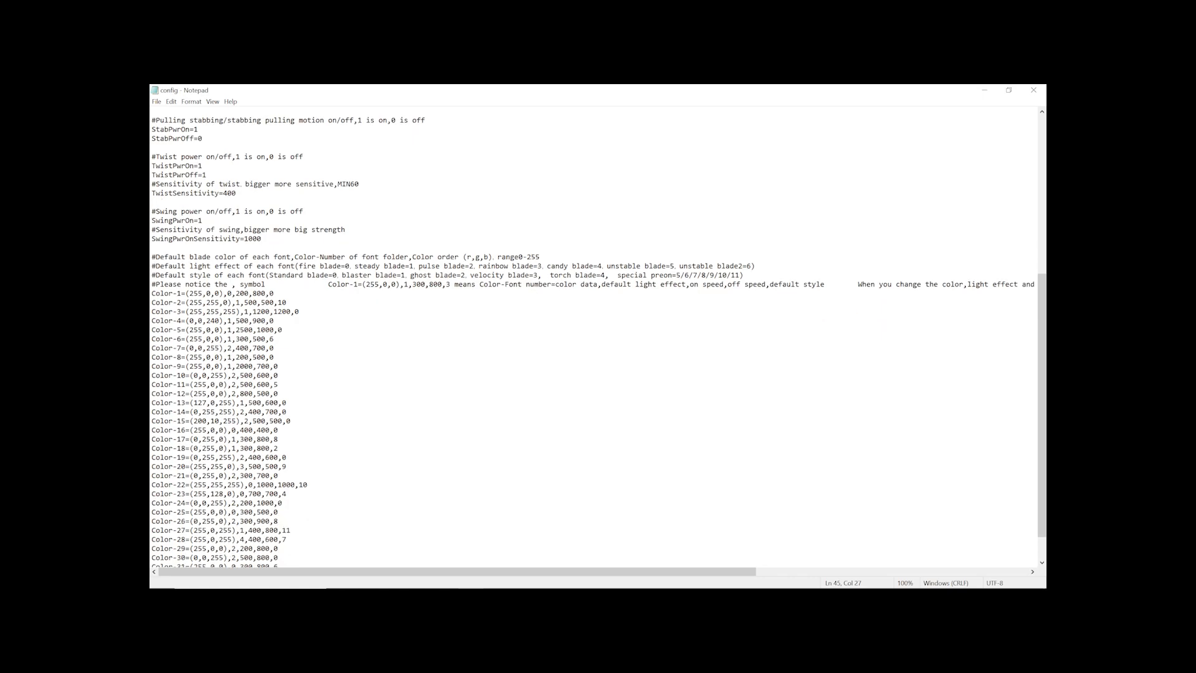
{"action": "scroll", "coordinate": [598, 342], "scroll_direction": "down", "scroll_amount": 1}
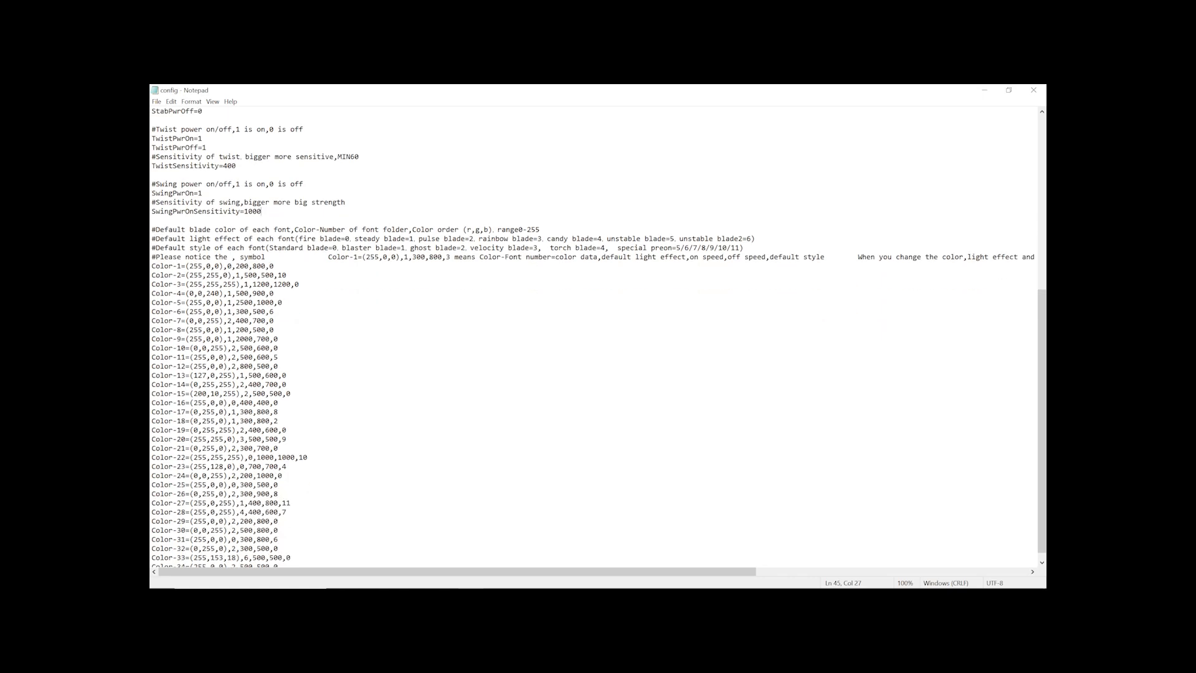
{"action": "scroll", "coordinate": [598, 341], "scroll_direction": "down", "scroll_amount": 1}
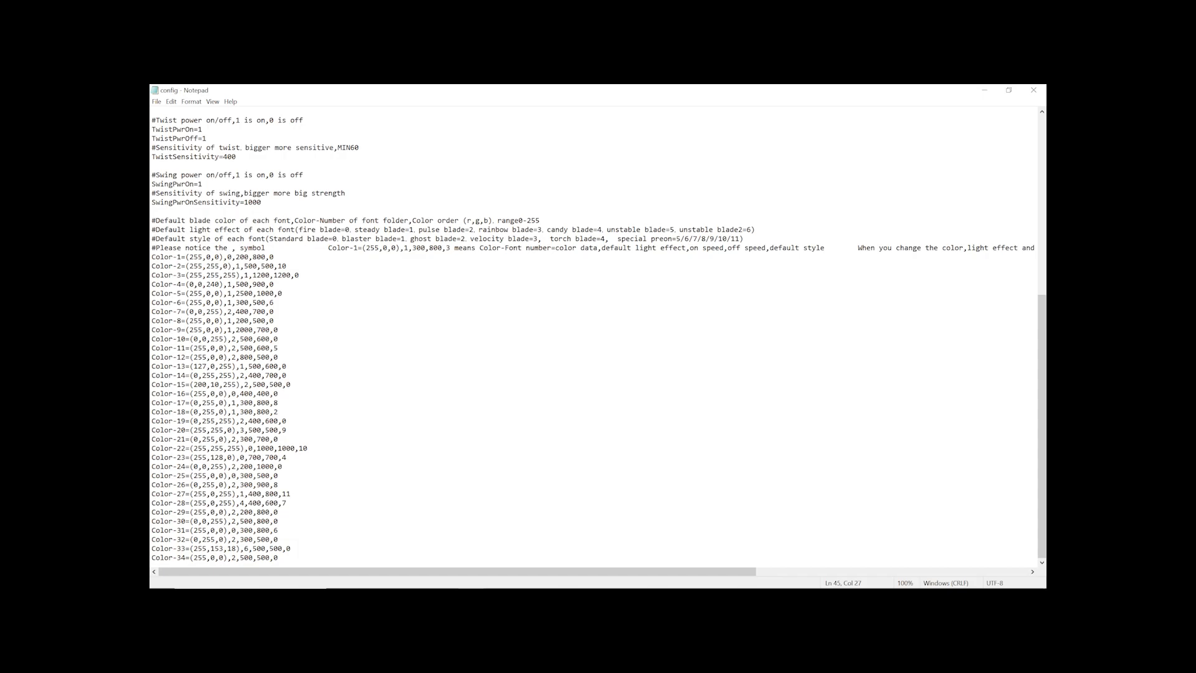
{"action": "key", "text": "shift+Down"}
{"action": "key", "text": "shift+Down"}
{"action": "key", "text": "shift+Down"}
{"action": "key", "text": "shift+Down"}
{"action": "key", "text": "shift+Down"}
{"action": "key", "text": "shift+Down"}
{"action": "key", "text": "shift+Down"}
{"action": "key", "text": "shift+Down"}
{"action": "key", "text": "shift+Down"}
{"action": "key", "text": "shift+Down"}
{"action": "key", "text": "shift+Down"}
{"action": "key", "text": "shift+Down"}
{"action": "key", "text": "shift+Down"}
{"action": "key", "text": "shift+Down"}
{"action": "key", "text": "shift+Down"}
{"action": "key", "text": "shift+Down"}
{"action": "key", "text": "shift+Down"}
{"action": "key", "text": "shift+Down"}
{"action": "key", "text": "shift+Down"}
{"action": "key", "text": "shift+Down"}
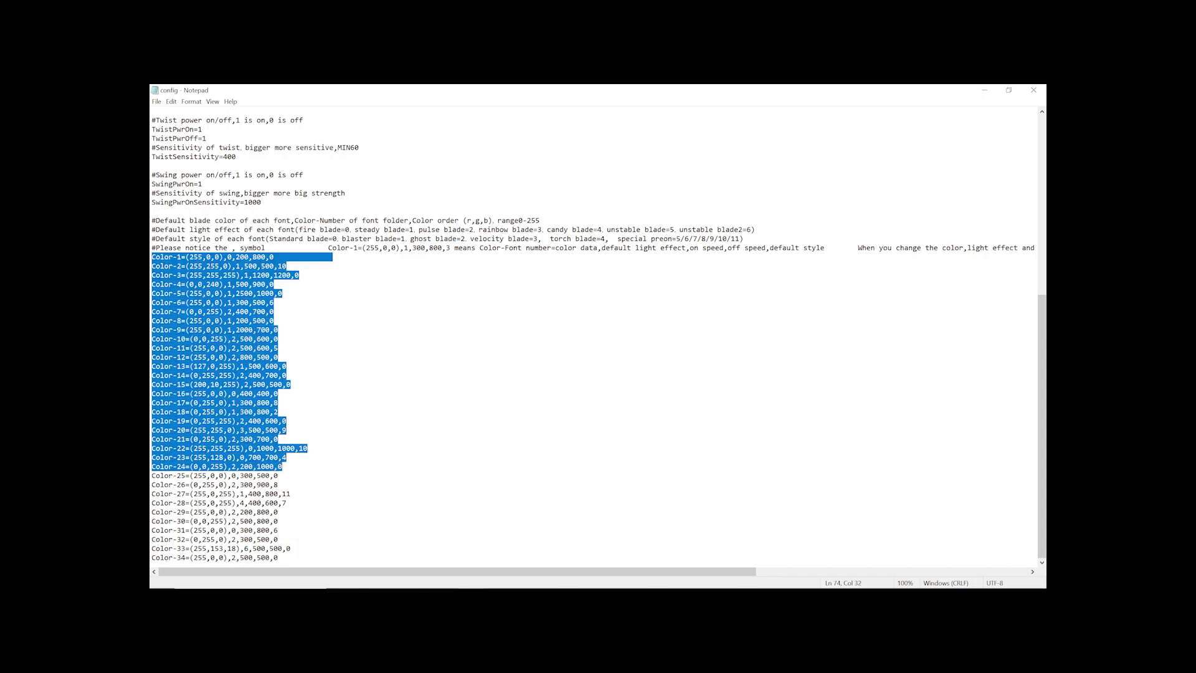
{"action": "key", "text": "shift+End"}
{"action": "left_click", "coordinate": [274, 302]}
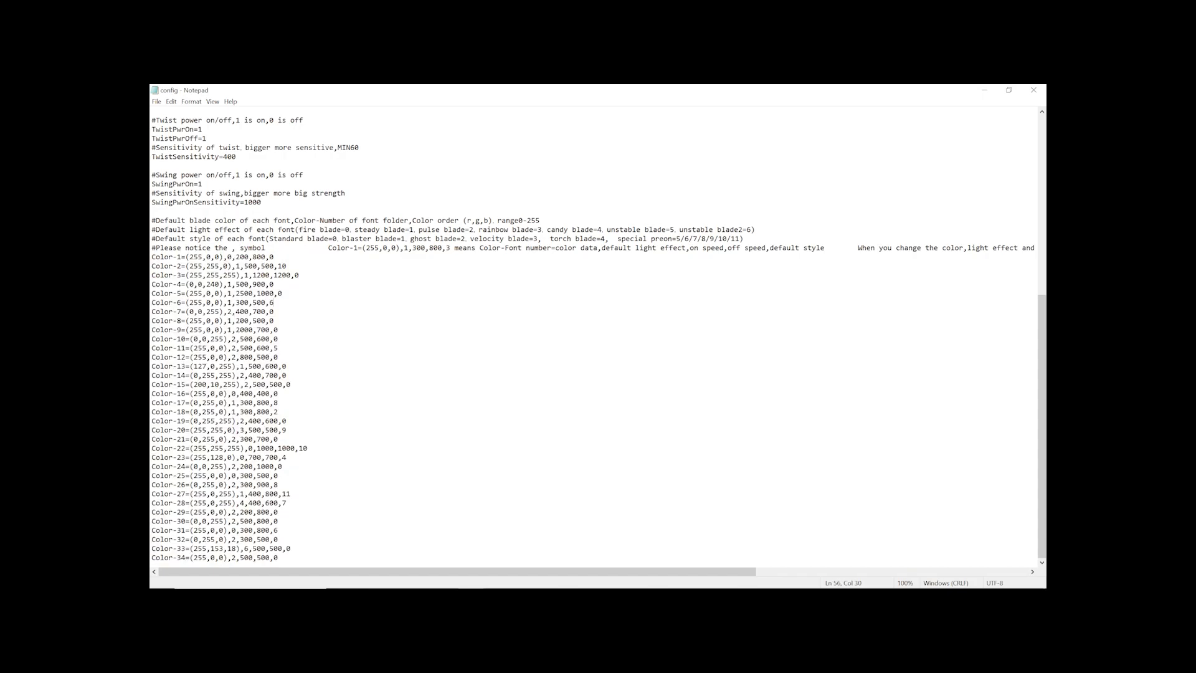
{"action": "key", "text": "shift+Right"}
{"action": "key", "text": "shift+Right"}
{"action": "key", "text": "shift+Right"}
{"action": "key", "text": "shift+Right"}
{"action": "key", "text": "shift+Right"}
{"action": "key", "text": "shift+Right"}
{"action": "key", "text": "shift+Right"}
{"action": "key", "text": "shift+Right"}
{"action": "key", "text": "shift+Right"}
{"action": "key", "text": "Up"}
{"action": "key", "text": "Up"}
{"action": "key", "text": "Up"}
{"action": "key", "text": "Up"}
{"action": "key", "text": "Home"}
{"action": "key", "text": "ctrl+shift+Right"}
{"action": "key", "text": "ctrl+shift+Right"}
{"action": "key", "text": "ctrl+shift+Right"}
{"action": "key", "text": "ctrl+shift+Right"}
{"action": "key", "text": "ctrl+shift+Right"}
{"action": "key", "text": "ctrl+shift+Right"}
{"action": "key", "text": "ctrl+shift+Right"}
{"action": "key", "text": "ctrl+shift+Right"}
{"action": "key", "text": "ctrl+shift+Right"}
{"action": "key", "text": "ctrl+shift+Right"}
{"action": "key", "text": "ctrl+shift+Right"}
{"action": "key", "text": "ctrl+shift+Right"}
{"action": "key", "text": "ctrl+shift+Right"}
{"action": "key", "text": "ctrl+shift+Right"}
{"action": "key", "text": "ctrl+shift+Right"}
{"action": "key", "text": "ctrl+shift+Right"}
{"action": "key", "text": "ctrl+shift+Right"}
{"action": "key", "text": "ctrl+shift+Right"}
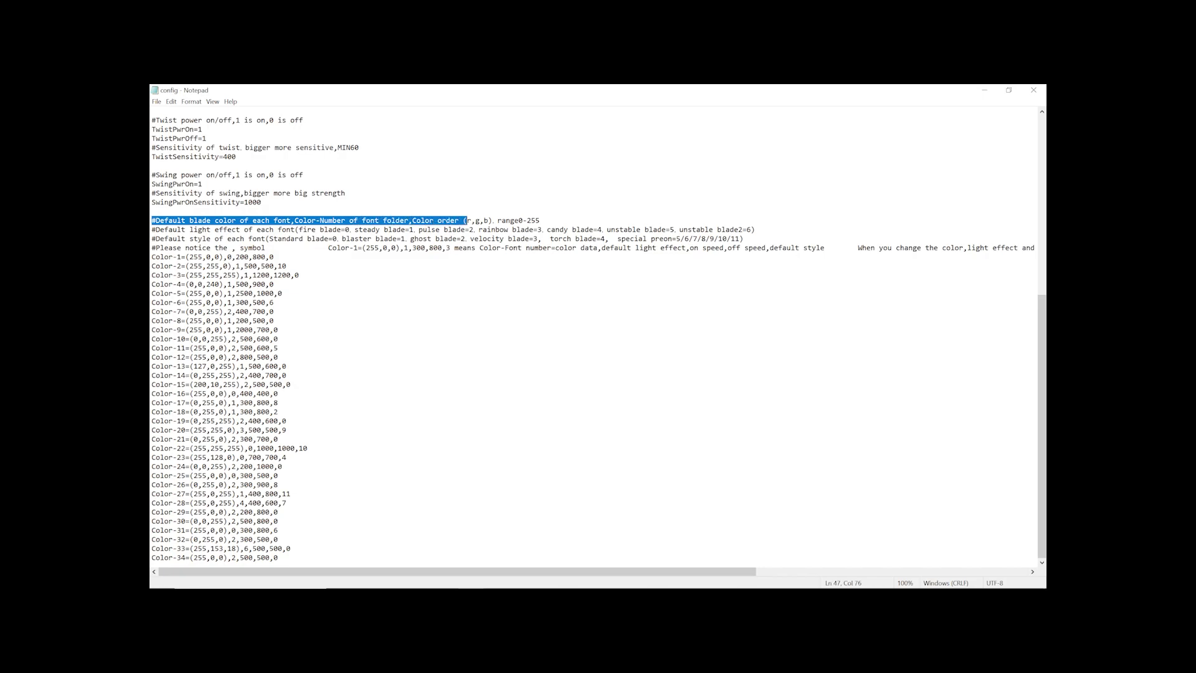
{"action": "key", "text": "ctrl+shift+Right"}
{"action": "key", "text": "ctrl+shift+Right"}
{"action": "key", "text": "ctrl+shift+Right"}
{"action": "key", "text": "ctrl+shift+Right"}
{"action": "left_click", "coordinate": [412, 220]}
{"action": "key", "text": "ctrl+shift+Right"}
{"action": "key", "text": "ctrl+shift+Right"}
{"action": "key", "text": "ctrl+shift+Right"}
{"action": "key", "text": "ctrl+shift+Right"}
{"action": "key", "text": "ctrl+shift+Right"}
{"action": "key", "text": "ctrl+shift+Right"}
{"action": "key", "text": "ctrl+shift+Right"}
{"action": "key", "text": "ctrl+shift+Right"}
{"action": "key", "text": "ctrl+shift+Right"}
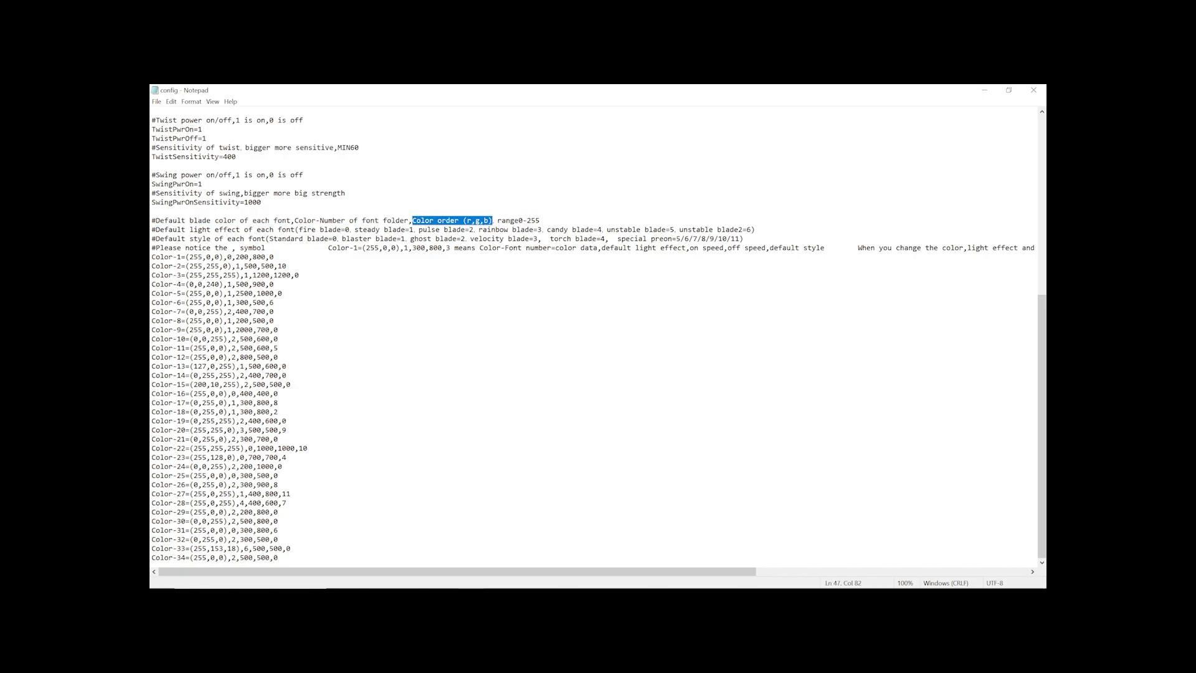
Step: Launch Chrome with the second profile and search for an RGB color picker
{"action": "left_click", "coordinate": [373, 275]}
{"action": "left_click", "coordinate": [373, 578]}
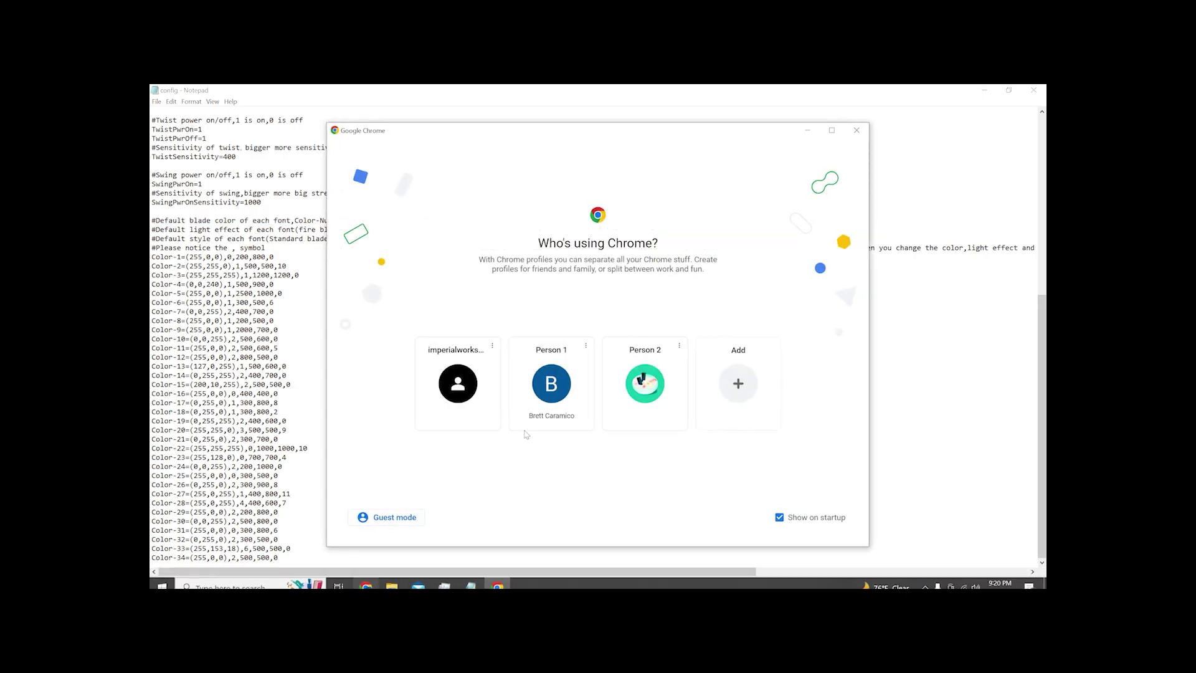
{"action": "left_click", "coordinate": [633, 387]}
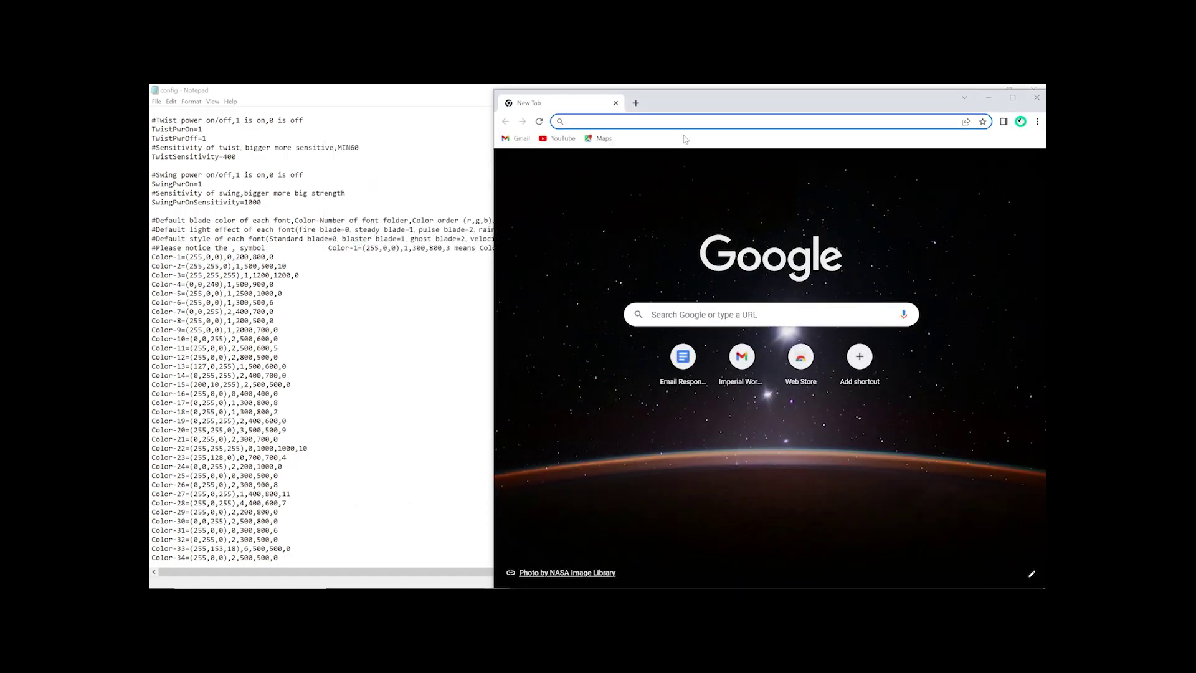
{"action": "type", "text": "rgb"}
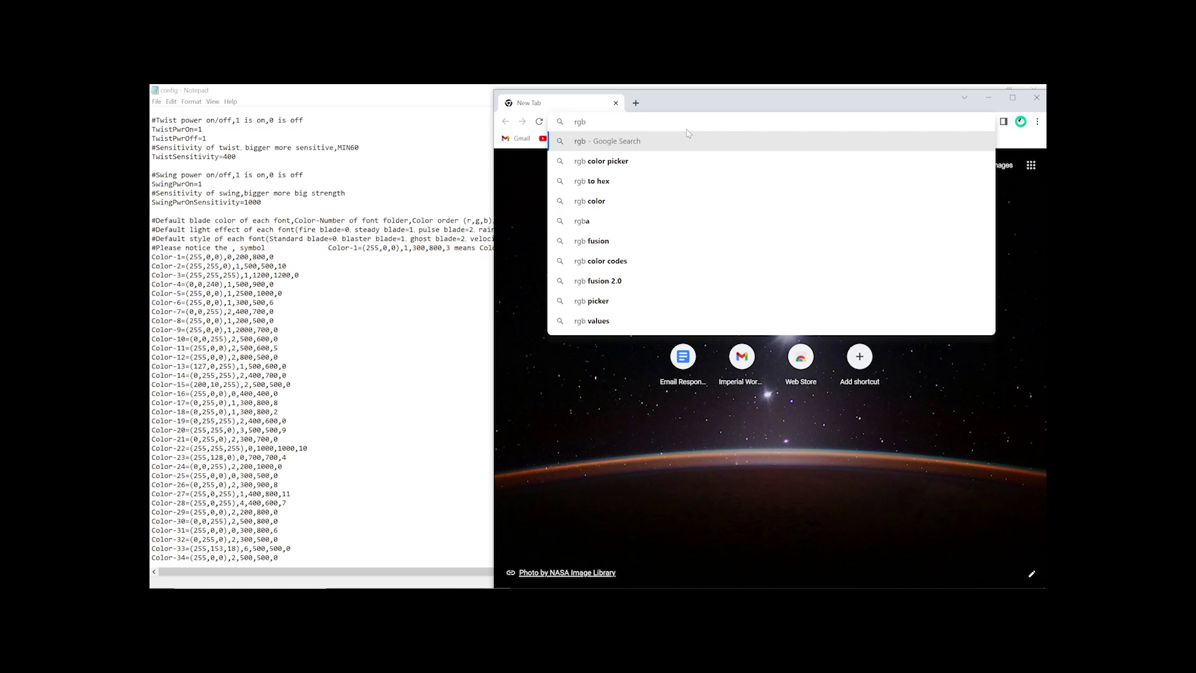
{"action": "key", "text": "Down"}
{"action": "key", "text": "Return"}
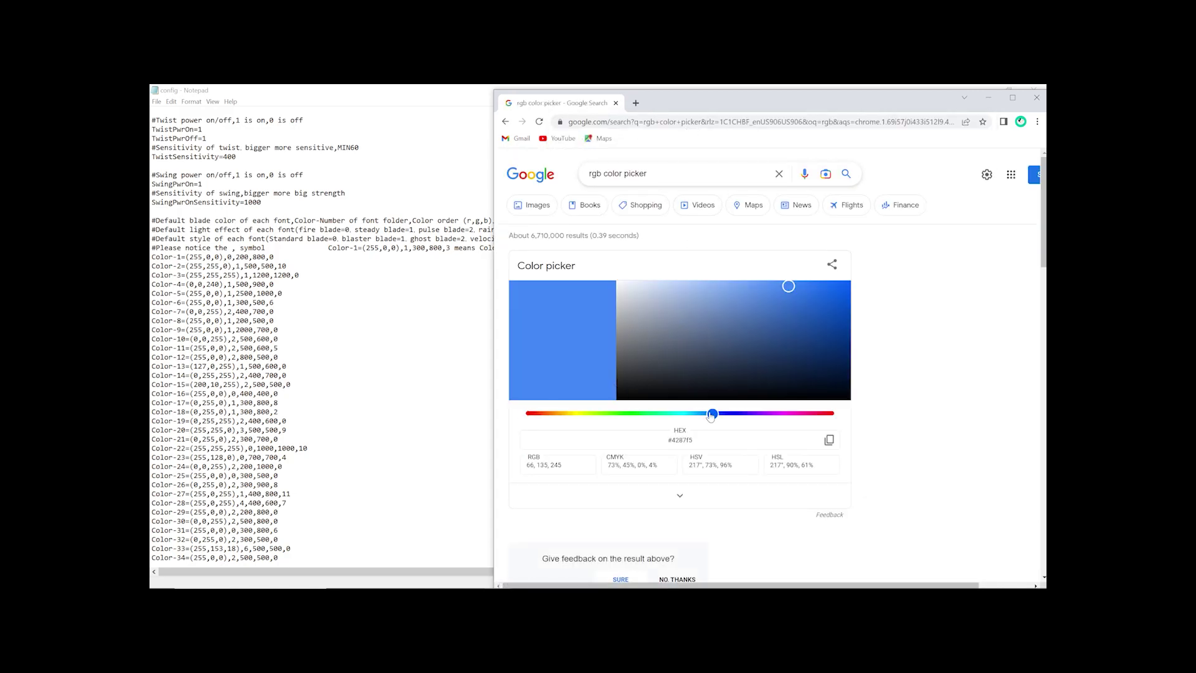
Step: Set the picker to red 255,0,0, then highlight Color-1's 255,0,0 value in the config
{"action": "left_click_drag", "start_coordinate": [713, 414], "coordinate": [607, 418]}
{"action": "triple_click", "coordinate": [546, 469]}
{"action": "type", "text": "255"}
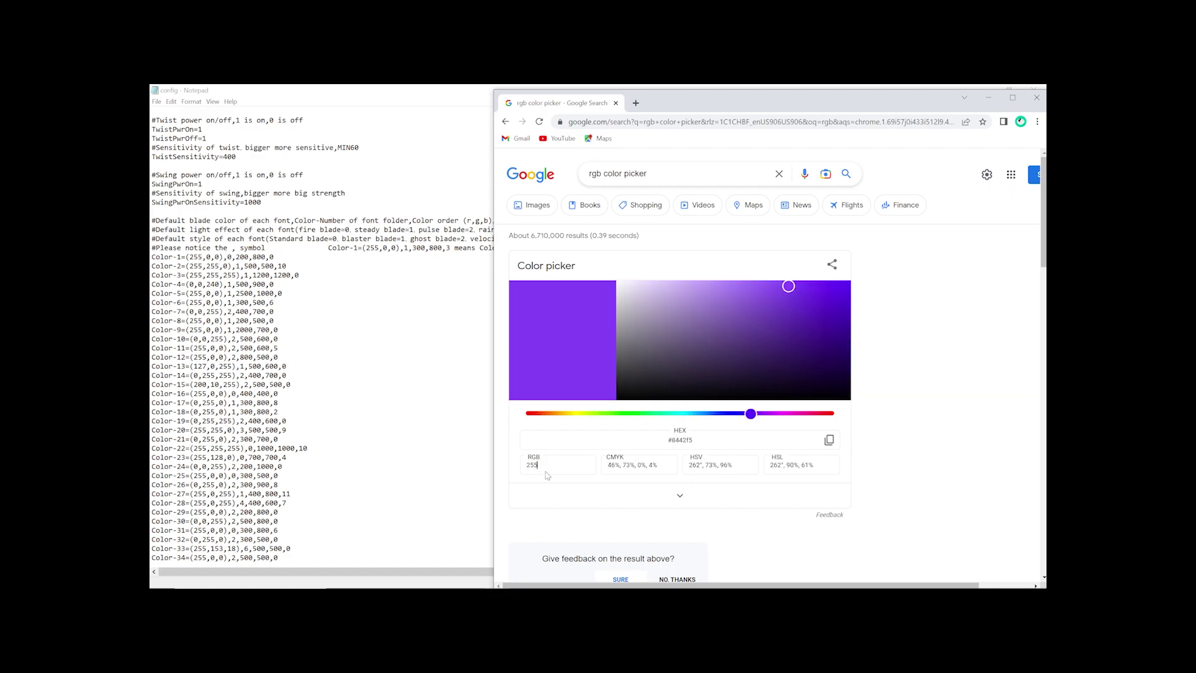
{"action": "type", "text": ",0,0"}
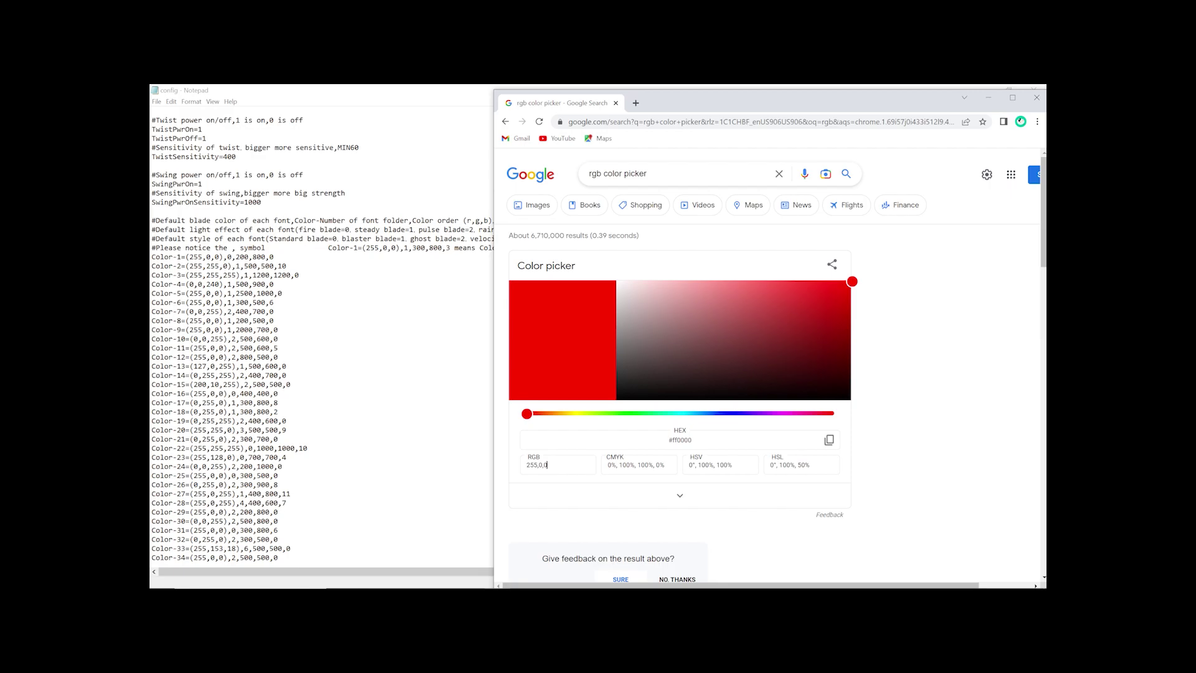
{"action": "triple_click", "coordinate": [529, 464]}
{"action": "left_click_drag", "start_coordinate": [189, 256], "coordinate": [219, 257]}
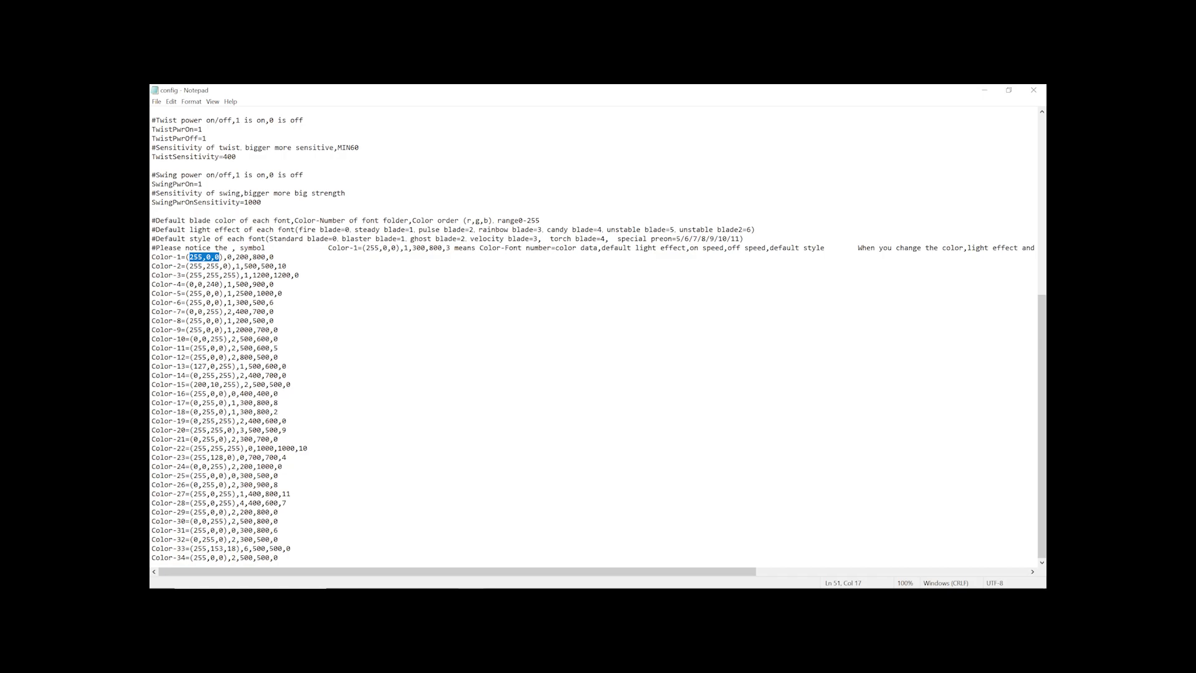
{"action": "double_click", "coordinate": [229, 257]}
{"action": "key", "text": "ctrl+shift+Right"}
{"action": "key", "text": "ctrl+shift+Right"}
{"action": "key", "text": "ctrl+shift+Right"}
{"action": "key", "text": "ctrl+shift+Right"}
{"action": "key", "text": "ctrl+shift+Right"}
{"action": "key", "text": "ctrl+shift+Right"}
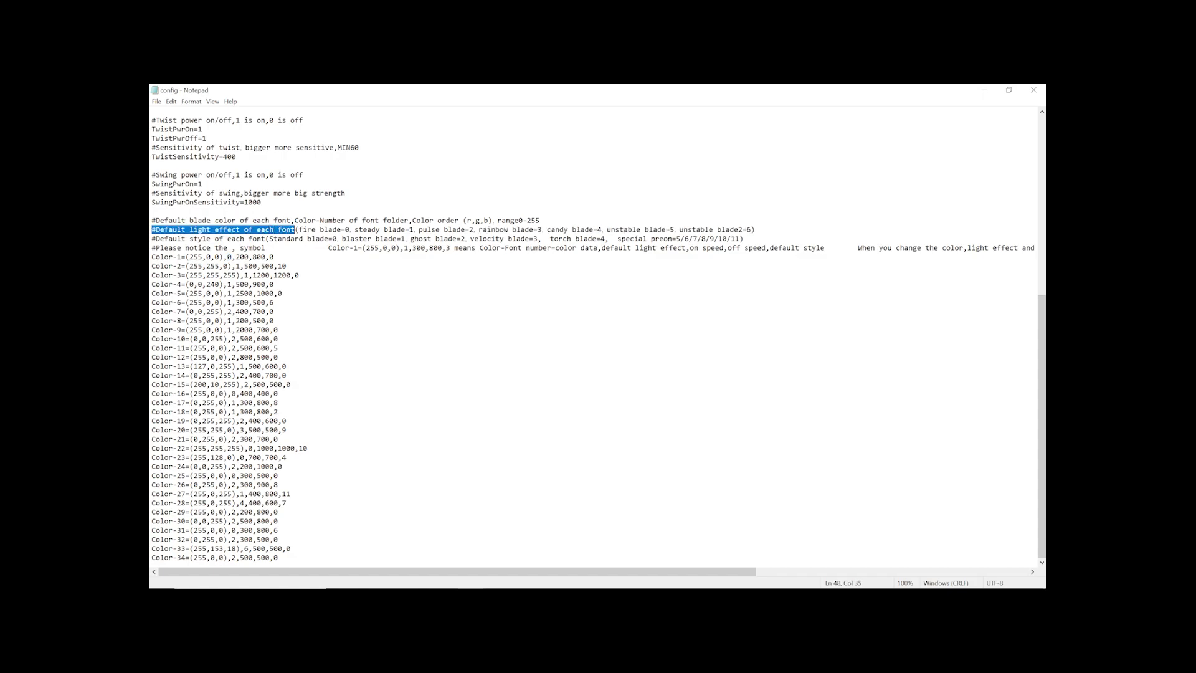
{"action": "key", "text": "Right"}
{"action": "key", "text": "shift+Right"}
{"action": "key", "text": "shift+Right"}
{"action": "key", "text": "shift+Right"}
{"action": "key", "text": "shift+Right"}
{"action": "key", "text": "shift+Right"}
{"action": "key", "text": "shift+Right"}
{"action": "key", "text": "shift+Right"}
{"action": "key", "text": "shift+Right"}
{"action": "key", "text": "shift+Right"}
{"action": "key", "text": "shift+Right"}
{"action": "key", "text": "shift+Right"}
{"action": "key", "text": "shift+Right"}
{"action": "key", "text": "shift+Right"}
{"action": "key", "text": "shift+Right"}
{"action": "key", "text": "shift+Right"}
{"action": "key", "text": "shift+Right"}
{"action": "key", "text": "shift+Right"}
{"action": "key", "text": "shift+Right"}
{"action": "key", "text": "shift+Right"}
{"action": "key", "text": "shift+Right"}
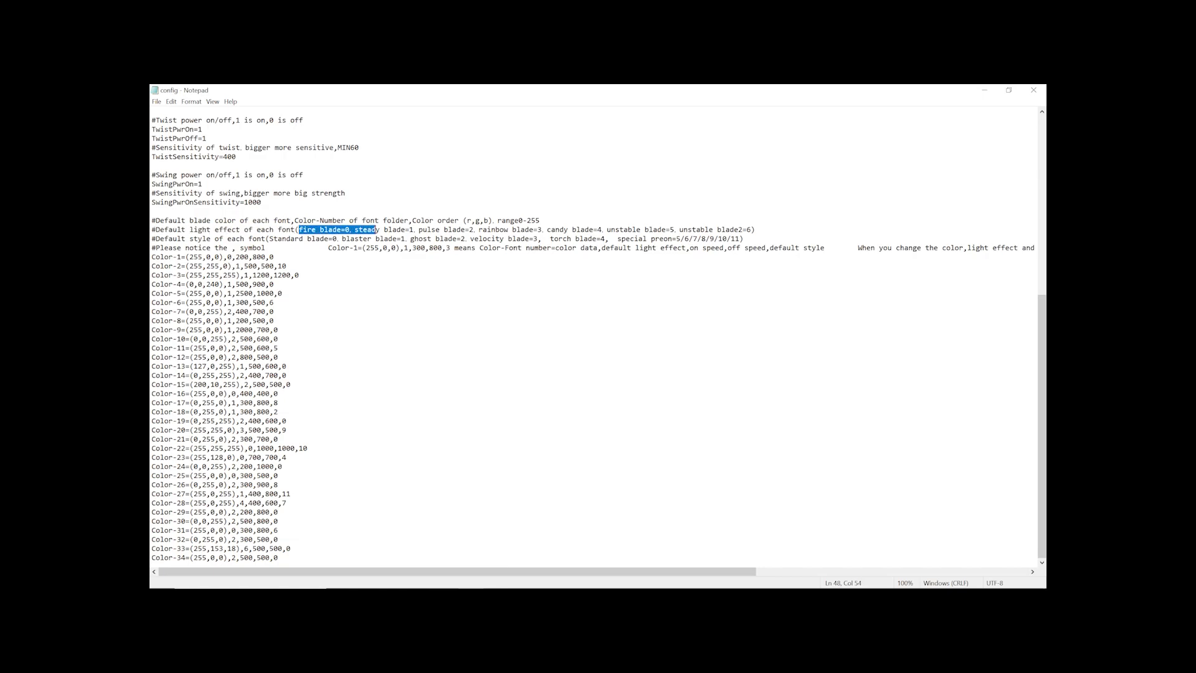
{"action": "key", "text": "shift+Right"}
{"action": "key", "text": "shift+Right"}
{"action": "key", "text": "shift+Right"}
{"action": "key", "text": "shift+Right"}
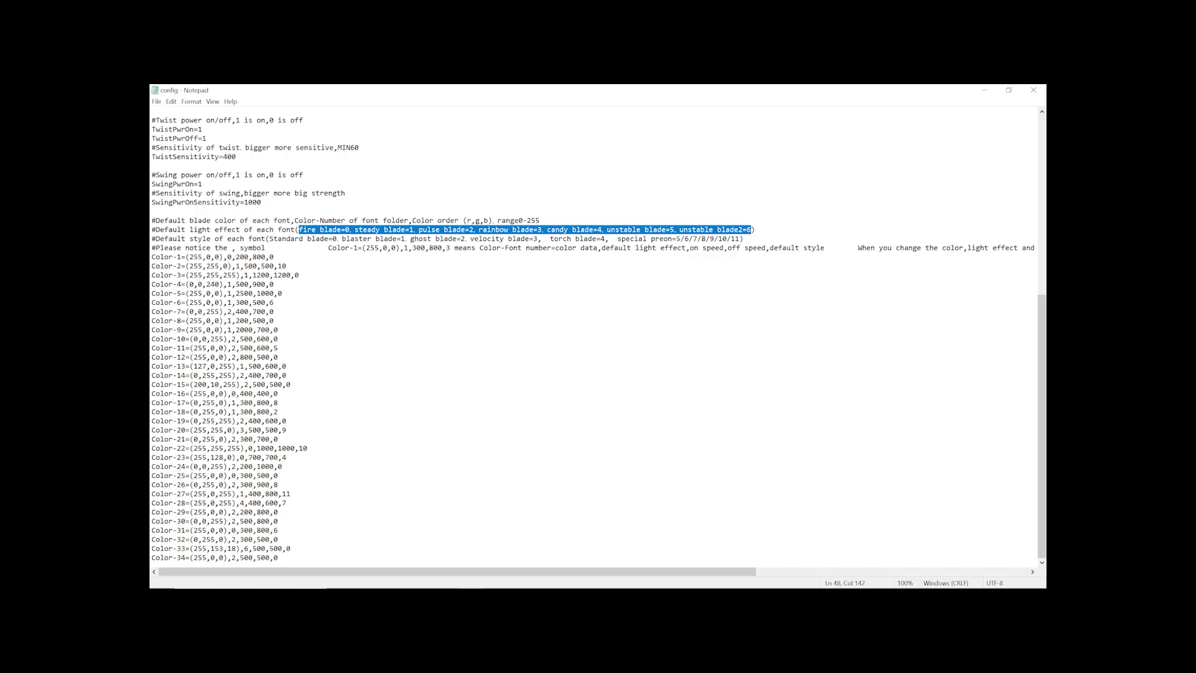
{"action": "double_click", "coordinate": [241, 256]}
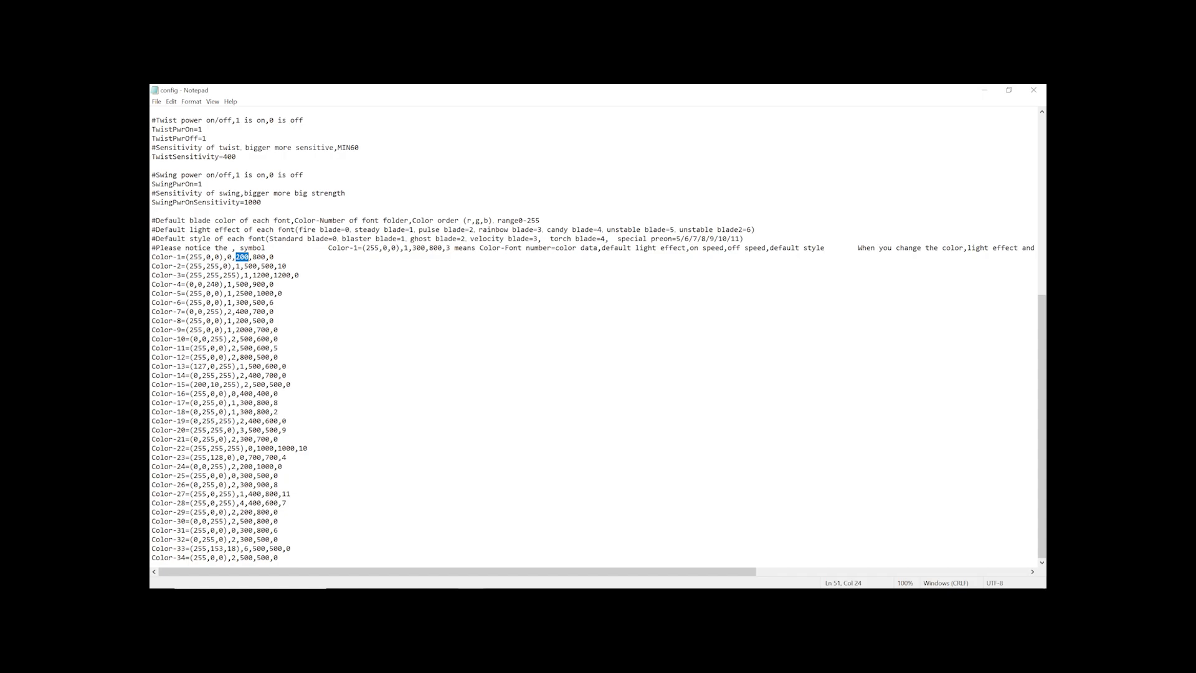
{"action": "left_click_drag", "start_coordinate": [689, 248], "coordinate": [724, 248]}
{"action": "double_click", "coordinate": [259, 256]}
{"action": "left_click_drag", "start_coordinate": [727, 248], "coordinate": [766, 248]}
{"action": "left_click_drag", "start_coordinate": [269, 257], "coordinate": [275, 257]}
{"action": "left_click_drag", "start_coordinate": [156, 238], "coordinate": [740, 238]}
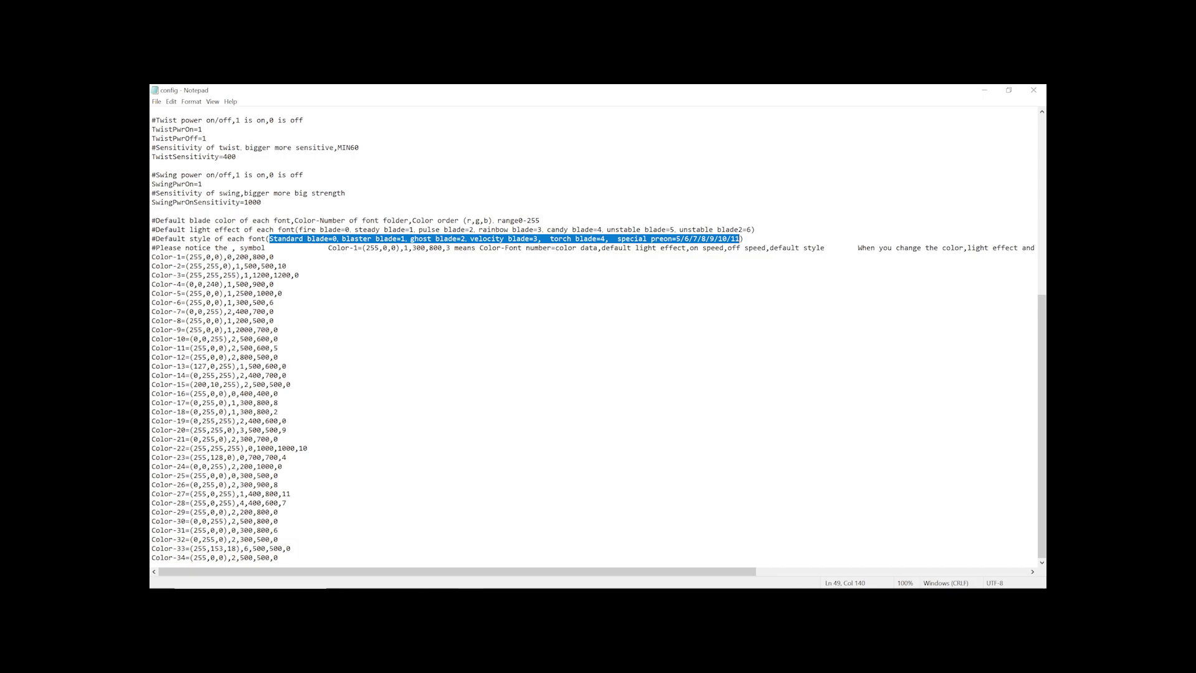
{"action": "left_click_drag", "start_coordinate": [278, 557], "coordinate": [151, 558]}
{"action": "key", "text": "ctrl+c"}
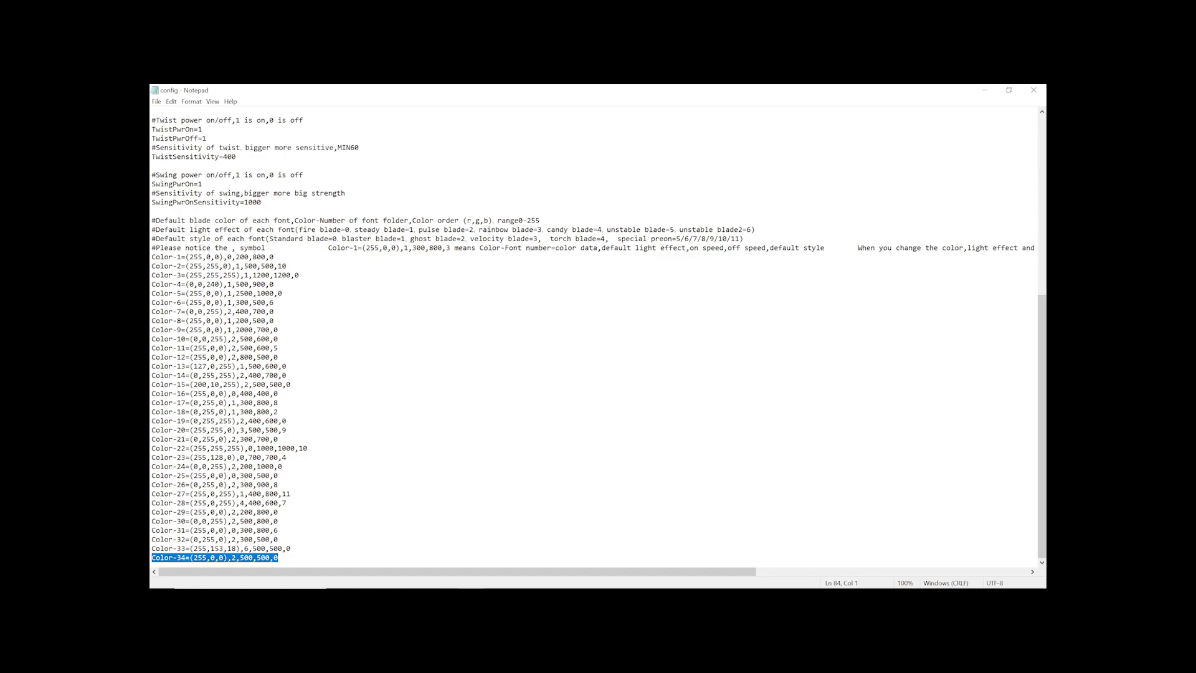
Step: Paste a copy of the Color-34 line below it and renumber it to Color-35
{"action": "left_click", "coordinate": [278, 557]}
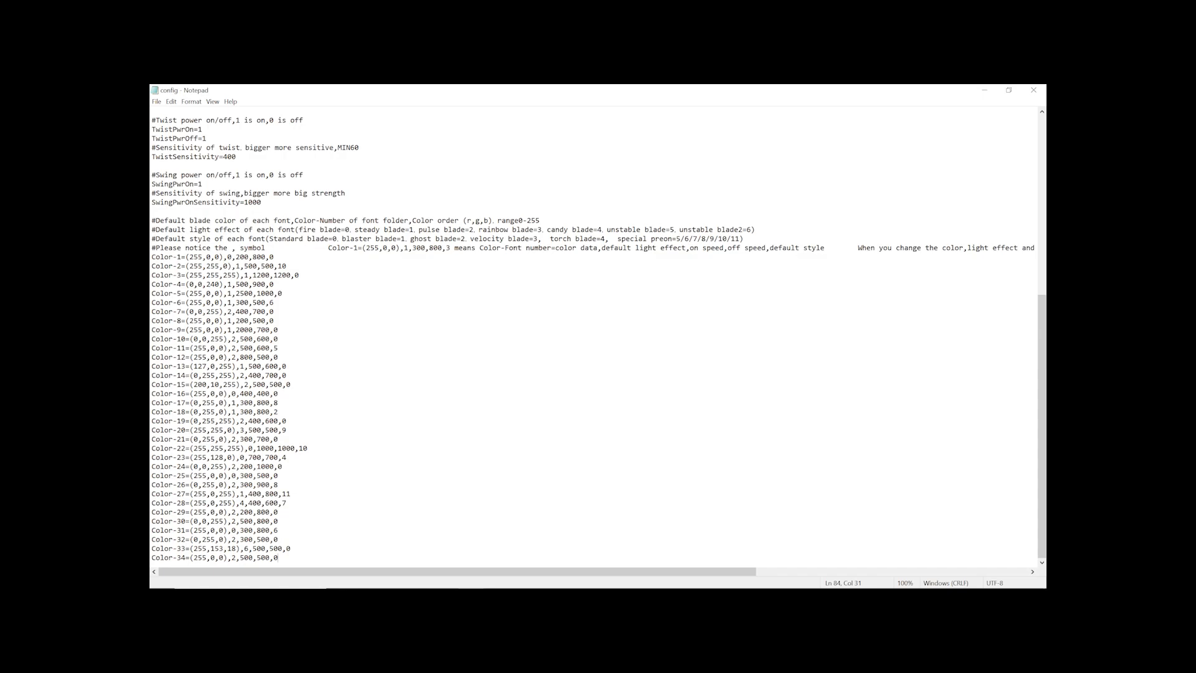
{"action": "key", "text": "Return"}
{"action": "key", "text": "ctrl+v"}
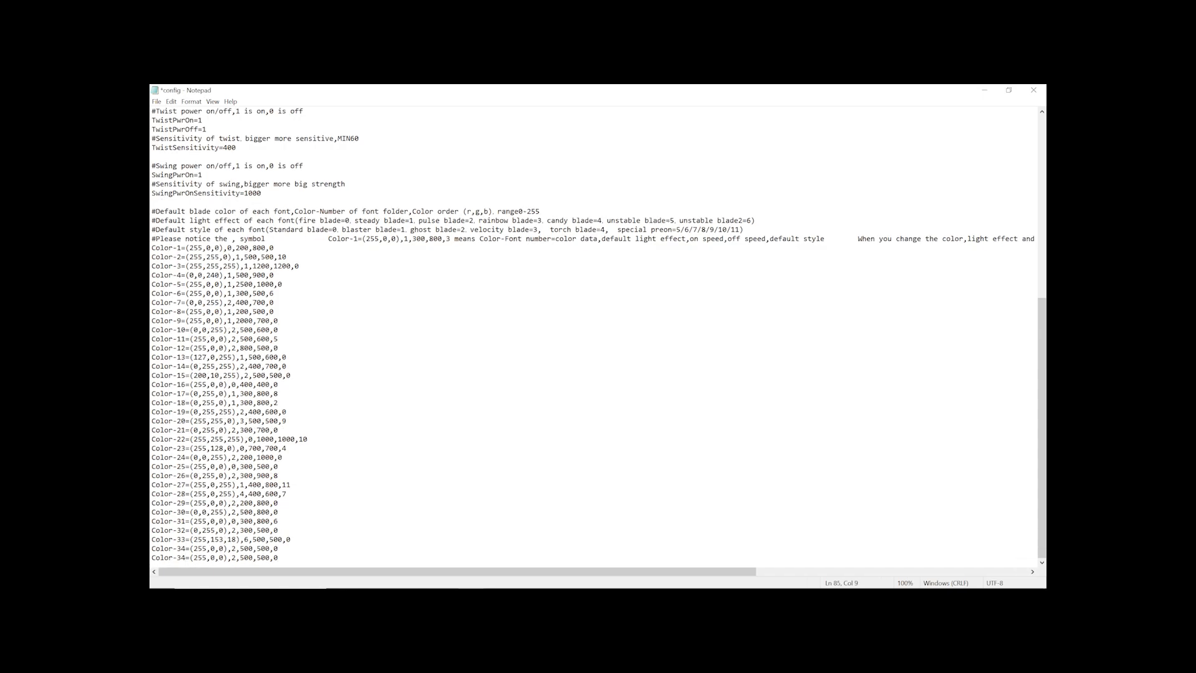
{"action": "key", "text": "BackSpace"}
{"action": "type", "text": "5"}
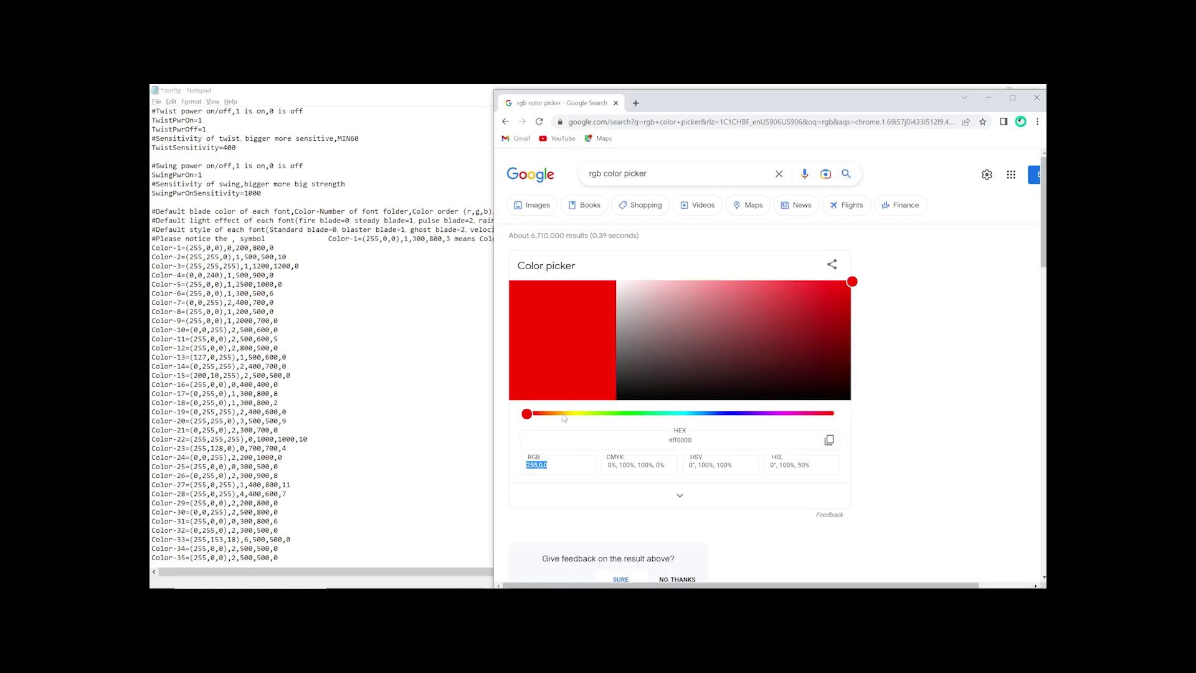
Step: Slide the picker's hue from red to cyan and select its RGB value 0, 255, 251
{"action": "left_click", "coordinate": [527, 416]}
{"action": "left_click_drag", "start_coordinate": [527, 416], "coordinate": [682, 426]}
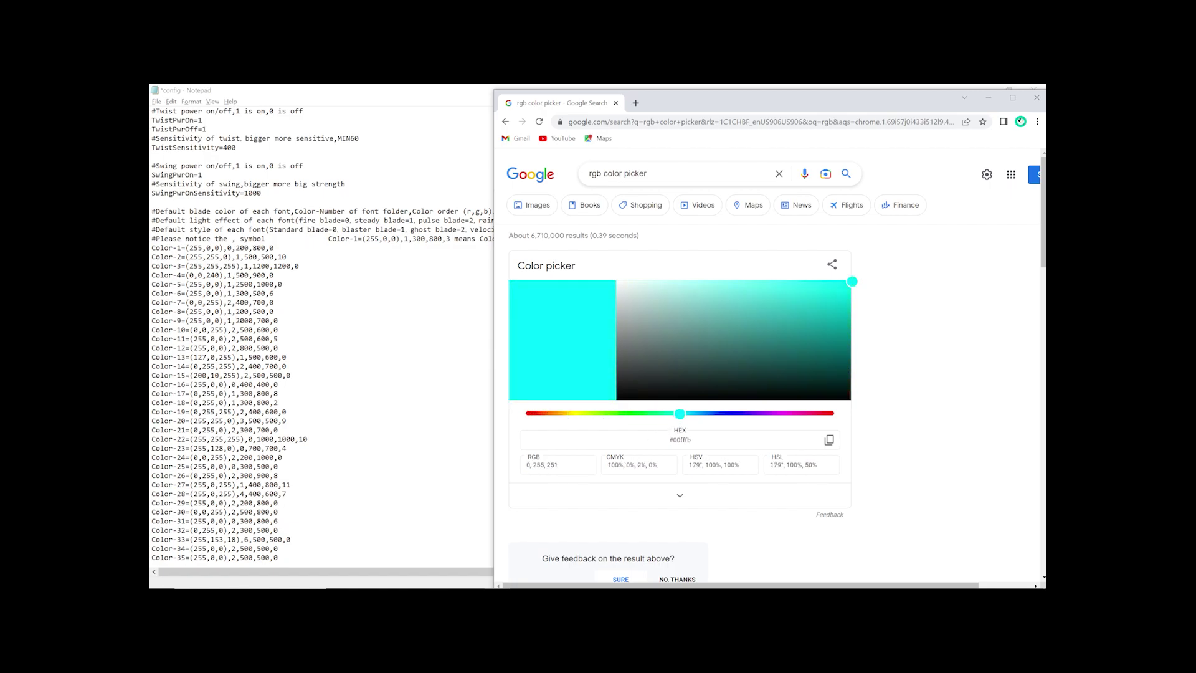
{"action": "left_click_drag", "start_coordinate": [558, 465], "coordinate": [525, 466]}
Step: Replace the Color-35 colour 255,0,0 with 0,255,251
{"action": "key", "text": "alt+Tab"}
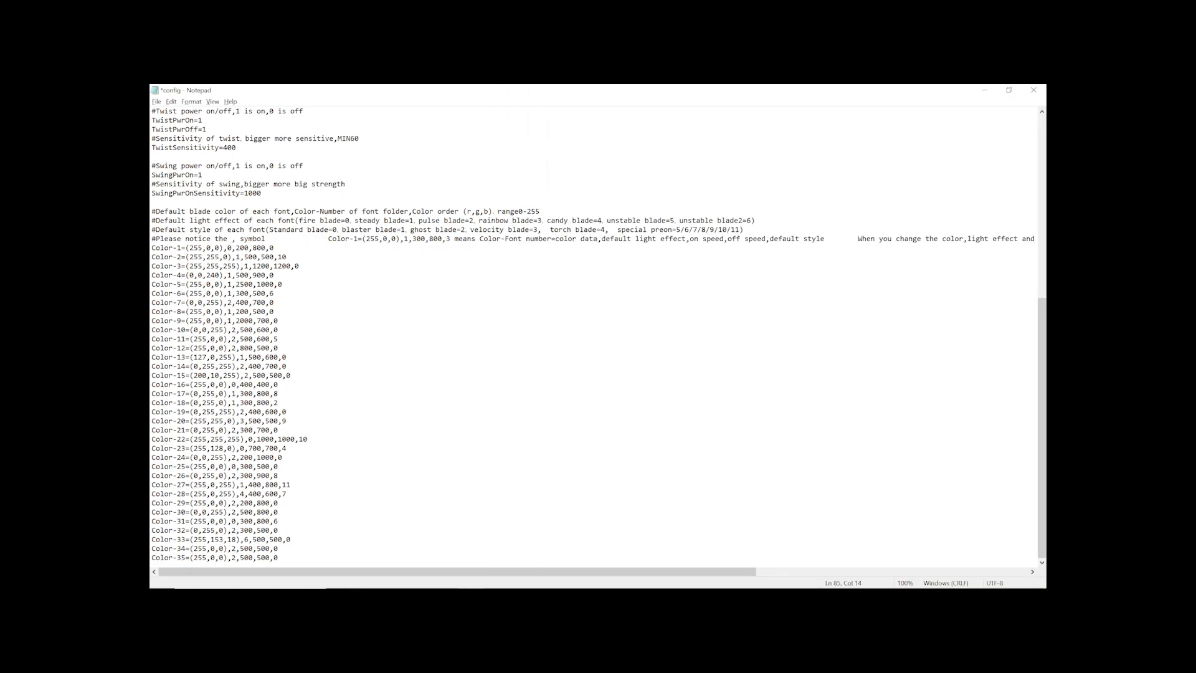
{"action": "key", "text": "BackSpace"}
{"action": "key", "text": "BackSpace"}
{"action": "key", "text": "BackSpace"}
{"action": "type", "text": "0"}
{"action": "key", "text": "BackSpace"}
{"action": "type", "text": "22"}
{"action": "key", "text": "BackSpace"}
{"action": "type", "text": "55"}
{"action": "key", "text": "BackSpace"}
{"action": "type", "text": "251"}
Step: Change Color-35's light effect from 2 to 1, the steady blade option
{"action": "key", "text": "shift+Right"}
{"action": "double_click", "coordinate": [472, 220]}
{"action": "left_click_drag", "start_coordinate": [354, 221], "coordinate": [414, 220]}
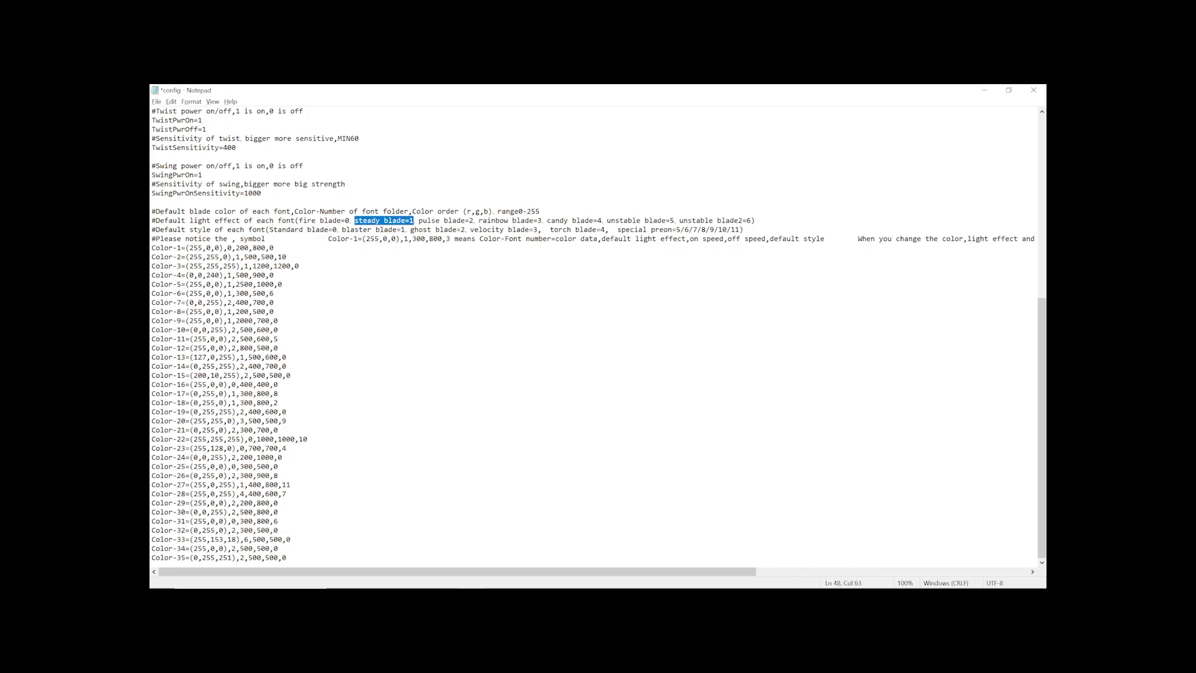
{"action": "double_click", "coordinate": [242, 557]}
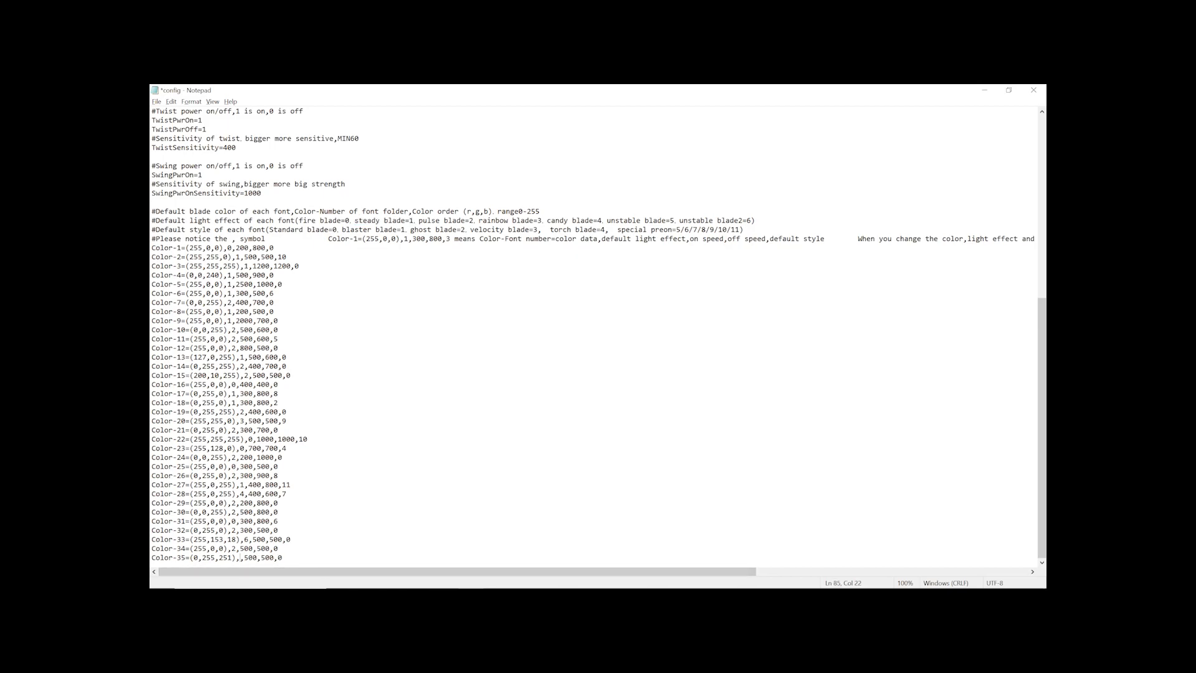
{"action": "type", "text": "1"}
Step: Review the 500,500 on/off speed values and the style 0 Standard blade option
{"action": "left_click_drag", "start_coordinate": [248, 557], "coordinate": [278, 557]}
{"action": "left_click_drag", "start_coordinate": [690, 239], "coordinate": [766, 239]}
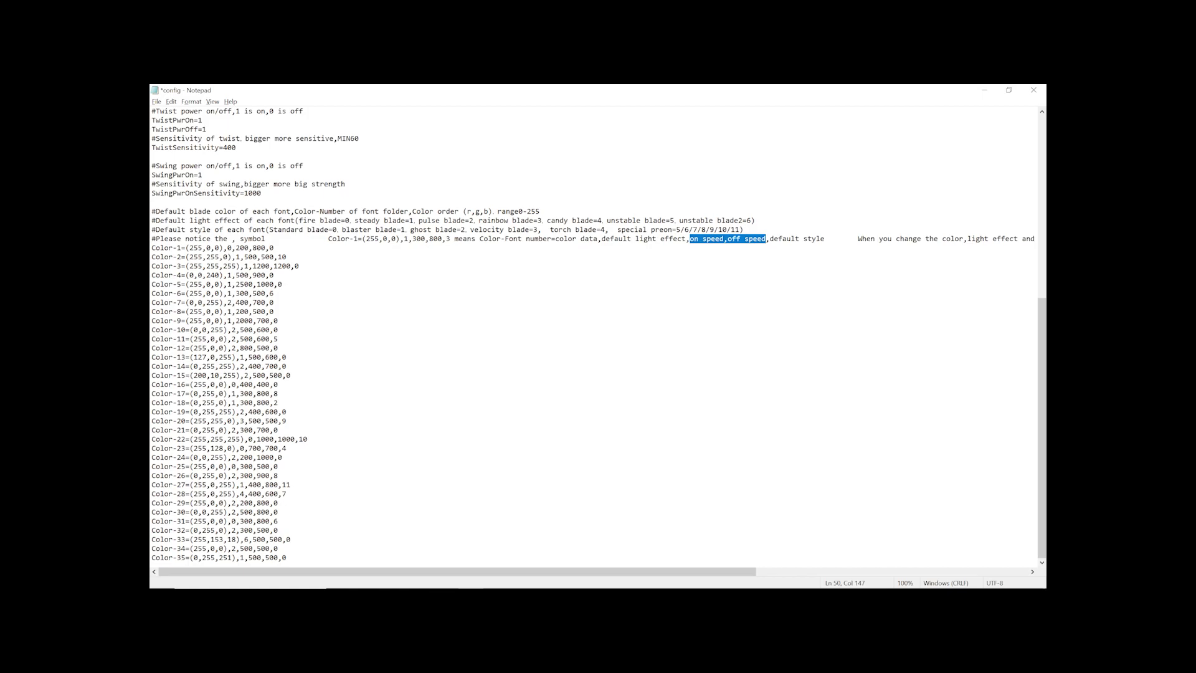
{"action": "left_click_drag", "start_coordinate": [283, 558], "coordinate": [286, 558]}
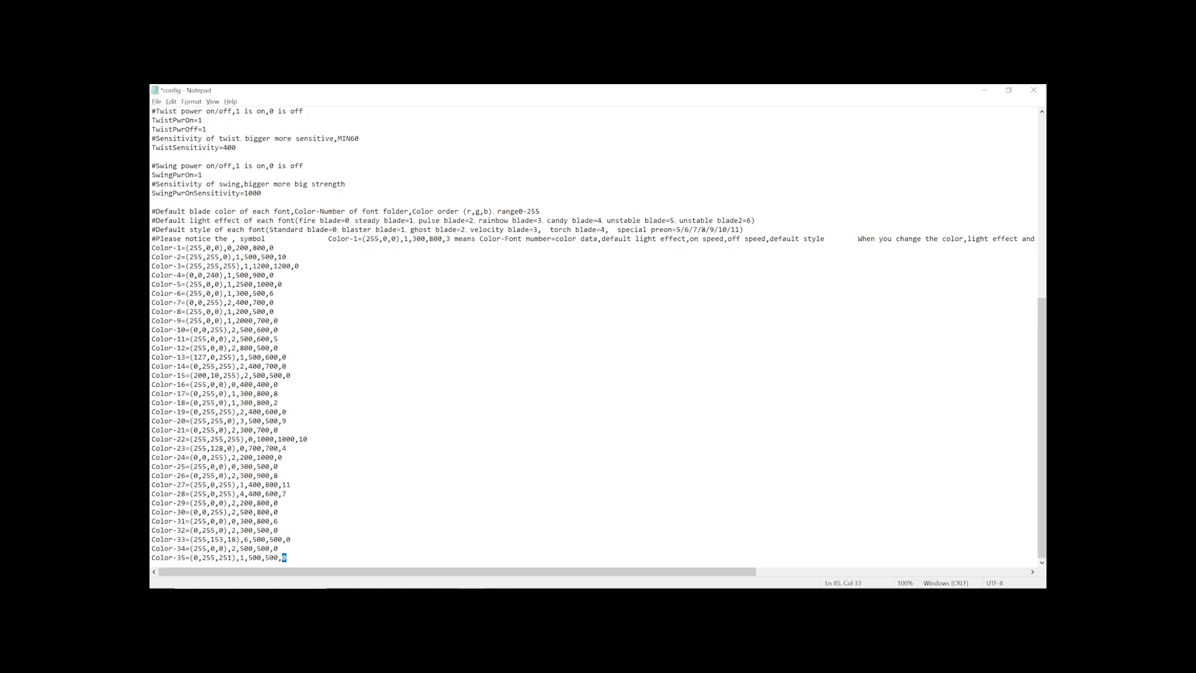
{"action": "left_click", "coordinate": [334, 229]}
{"action": "key", "text": "shift+Right"}
{"action": "left_click", "coordinate": [279, 402]}
Step: Copy folder 34 from the top level of USB Drive (E:)
{"action": "double_click", "coordinate": [181, 557]}
{"action": "key", "text": "alt+Tab"}
{"action": "key", "text": "alt+Tab"}
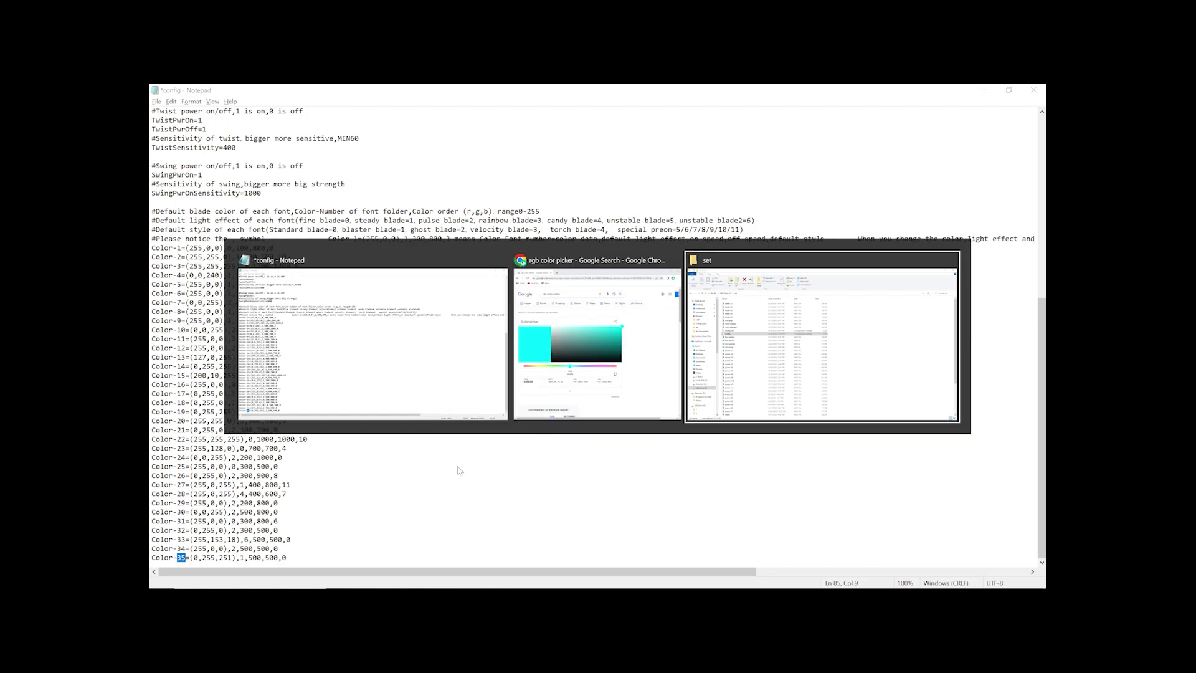
{"action": "key", "text": "alt+Tab"}
{"action": "key", "text": "alt+Tab"}
{"action": "key", "text": "alt+Tab"}
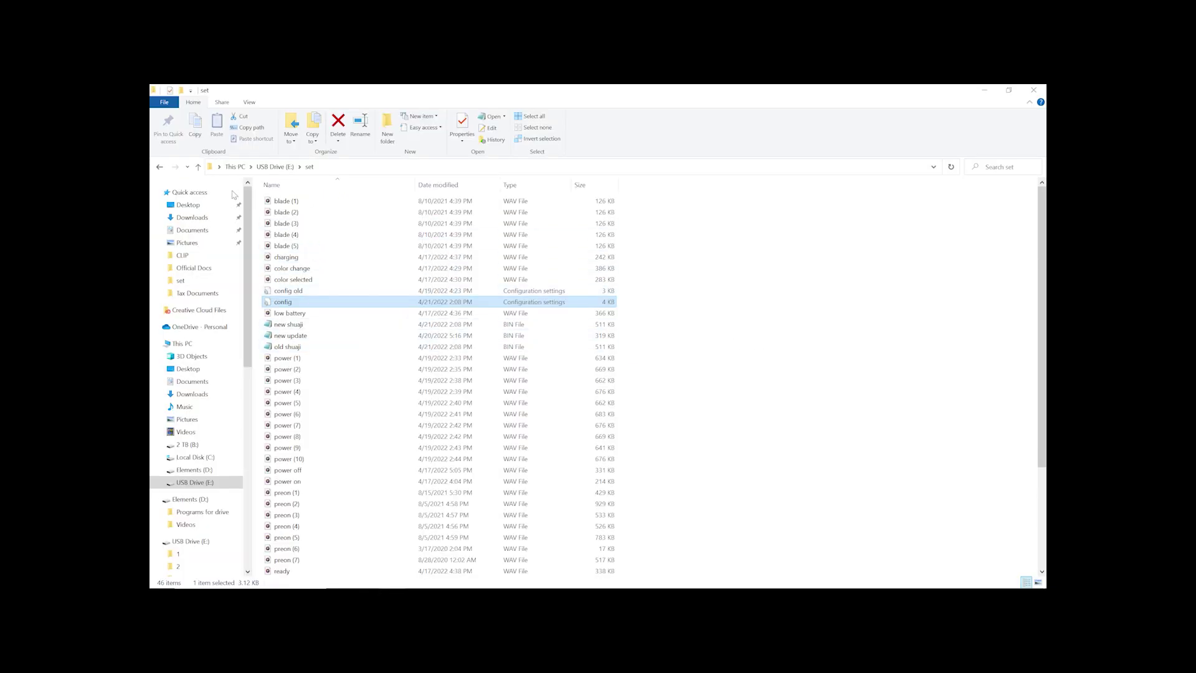
{"action": "left_click", "coordinate": [160, 167]}
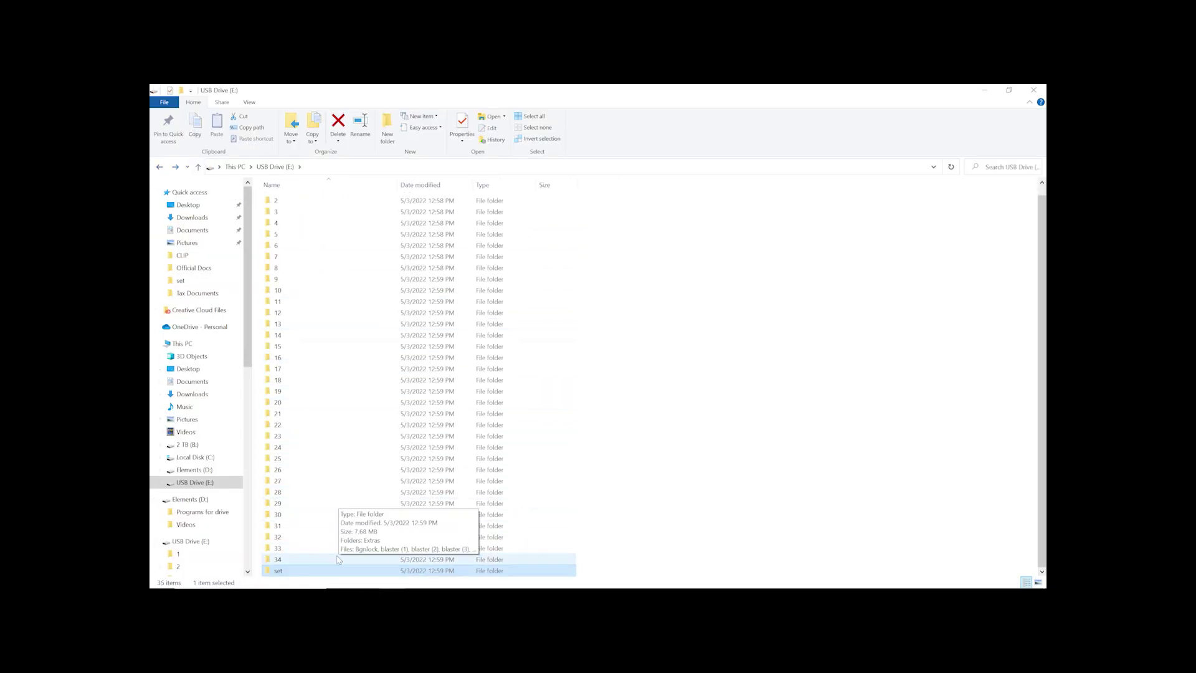
{"action": "left_click", "coordinate": [285, 560]}
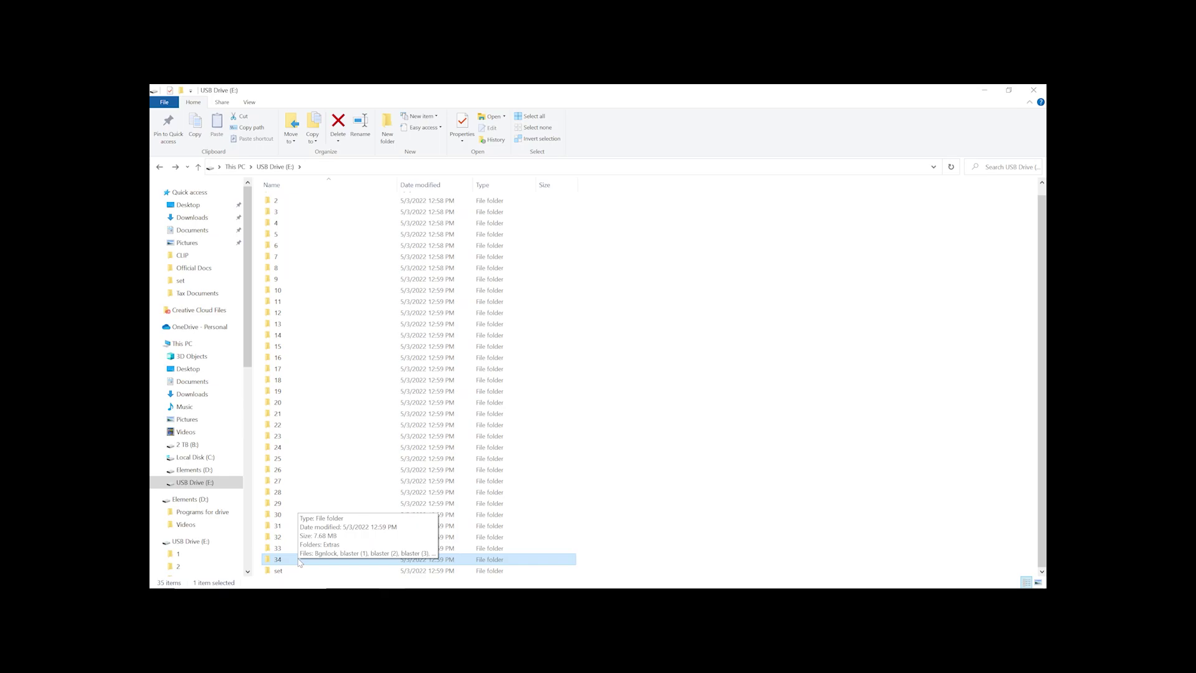
{"action": "right_click", "coordinate": [299, 561]}
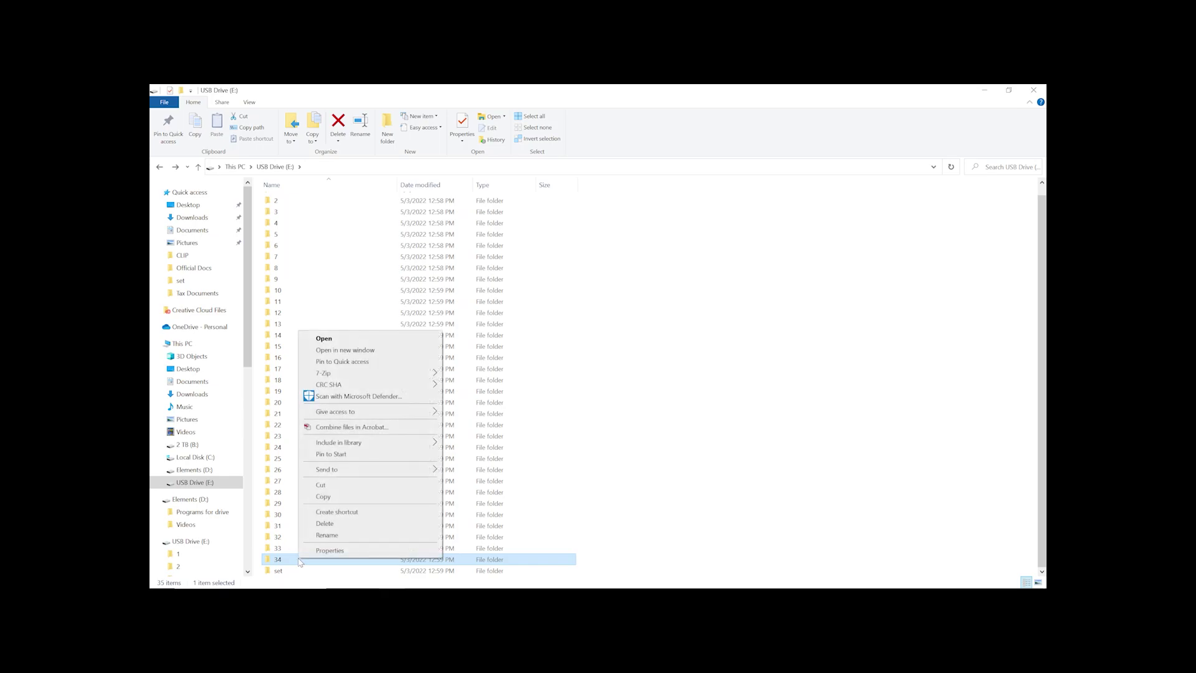
{"action": "left_click", "coordinate": [332, 504]}
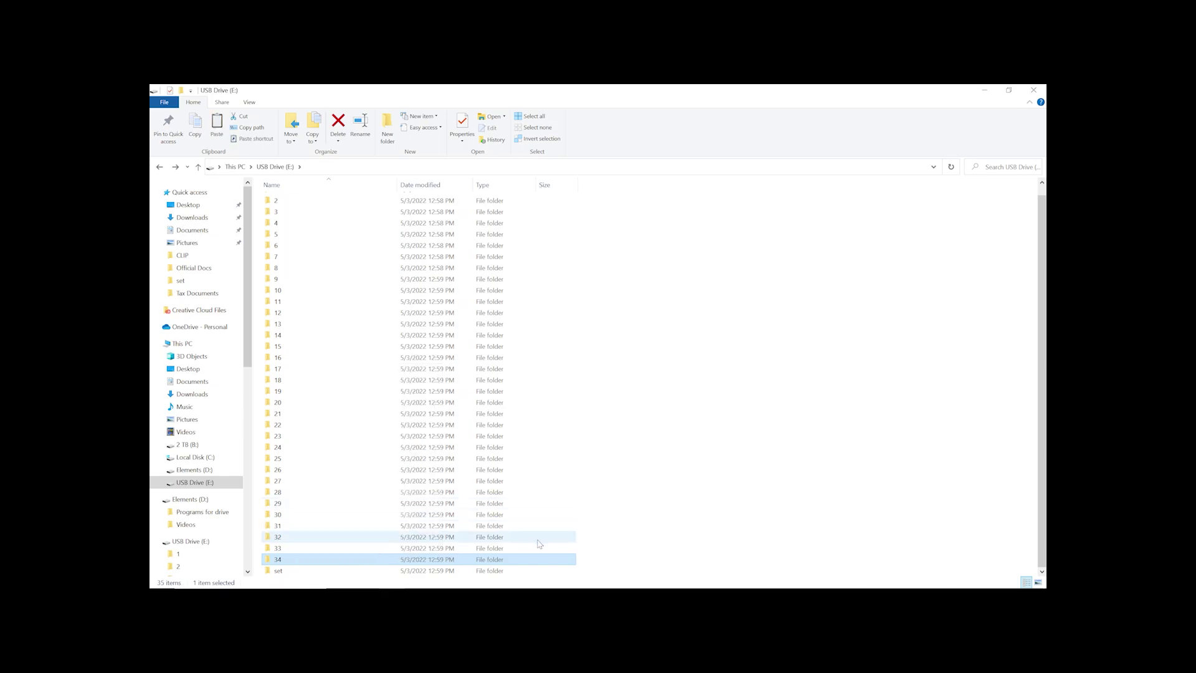
Step: Paste the copy, rename '34 - Copy' to 35, and snap Explorer left
{"action": "left_click", "coordinate": [618, 558]}
{"action": "right_click", "coordinate": [618, 556]}
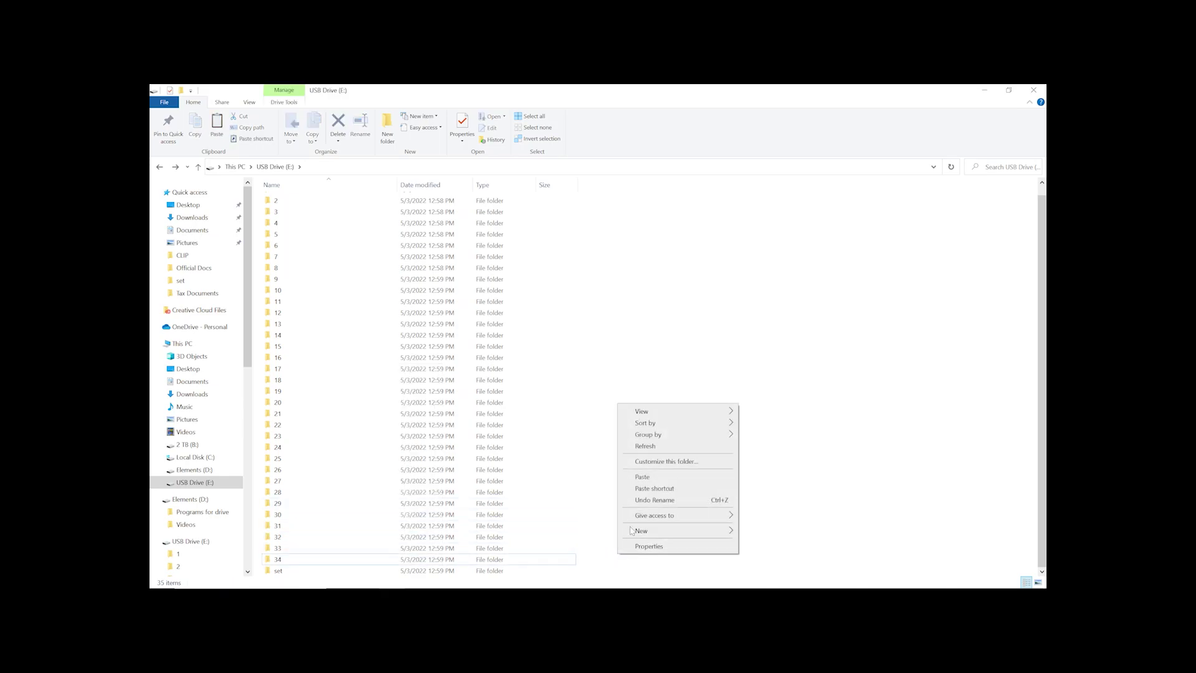
{"action": "left_click", "coordinate": [648, 477]}
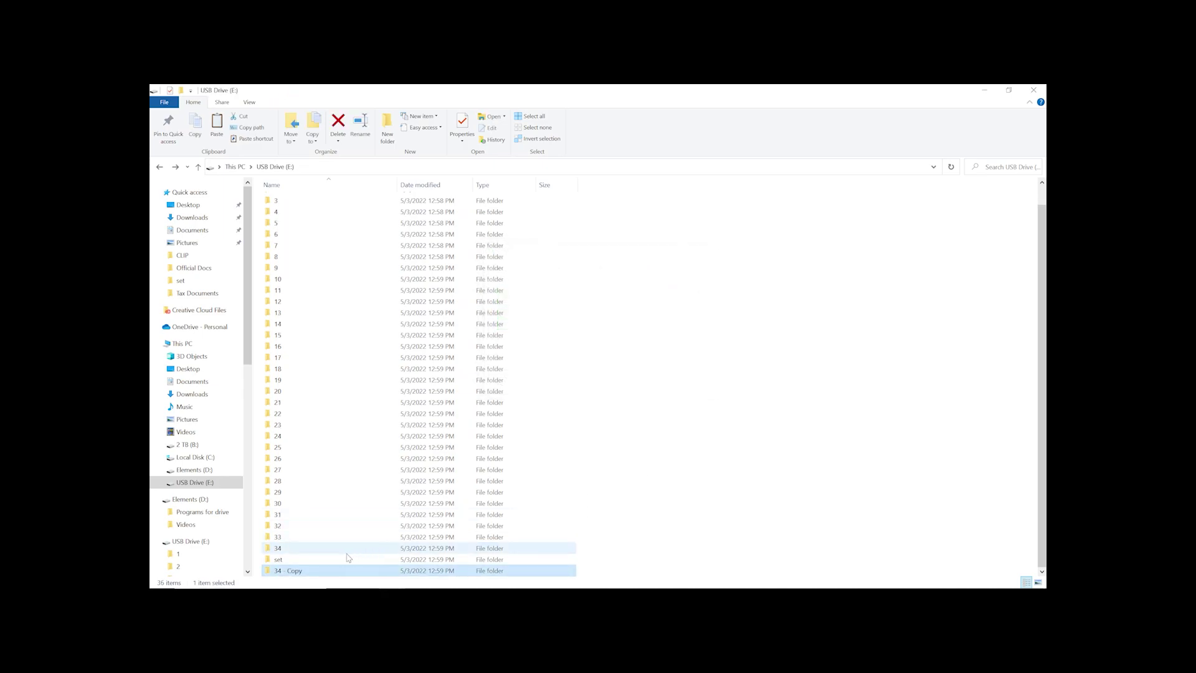
{"action": "right_click", "coordinate": [302, 574]}
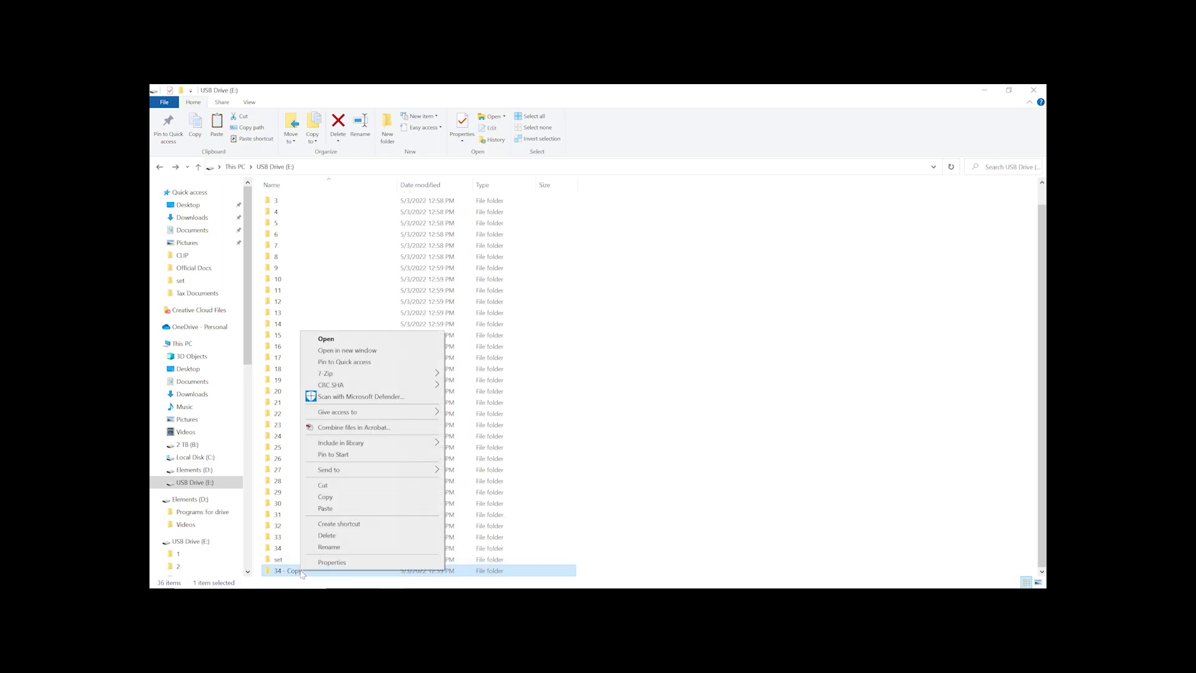
{"action": "left_click", "coordinate": [330, 547]}
{"action": "type", "text": "35"}
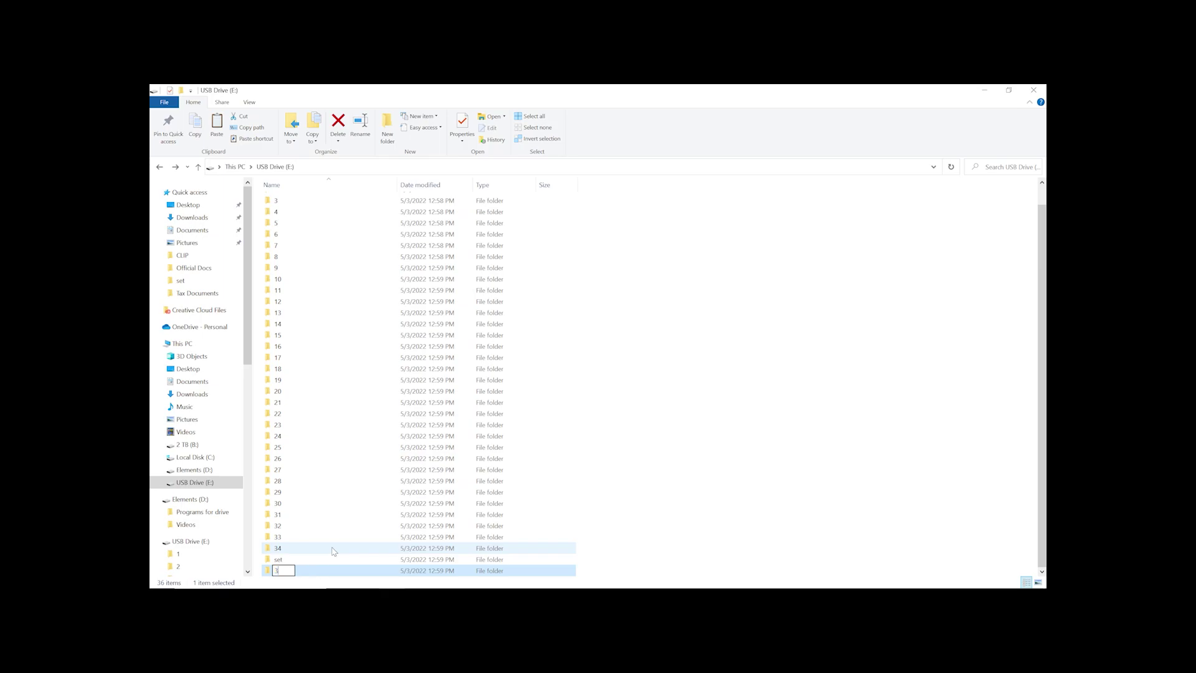
{"action": "left_click", "coordinate": [686, 511]}
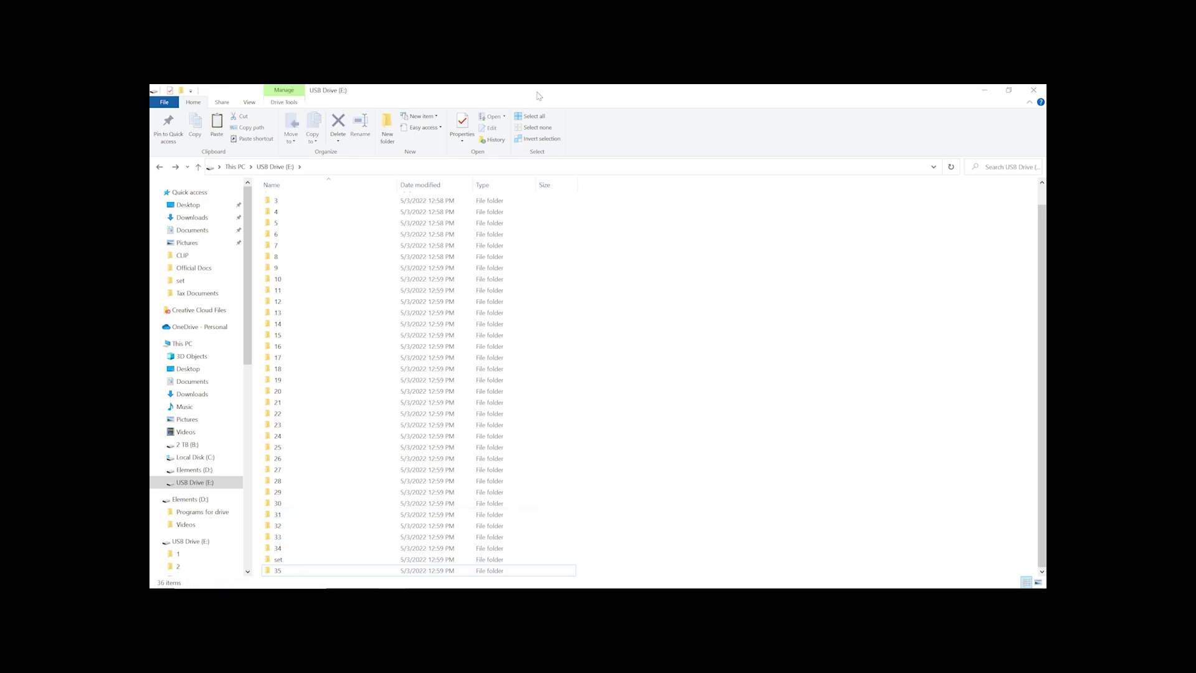
{"action": "left_click_drag", "start_coordinate": [540, 96], "coordinate": [152, 241]}
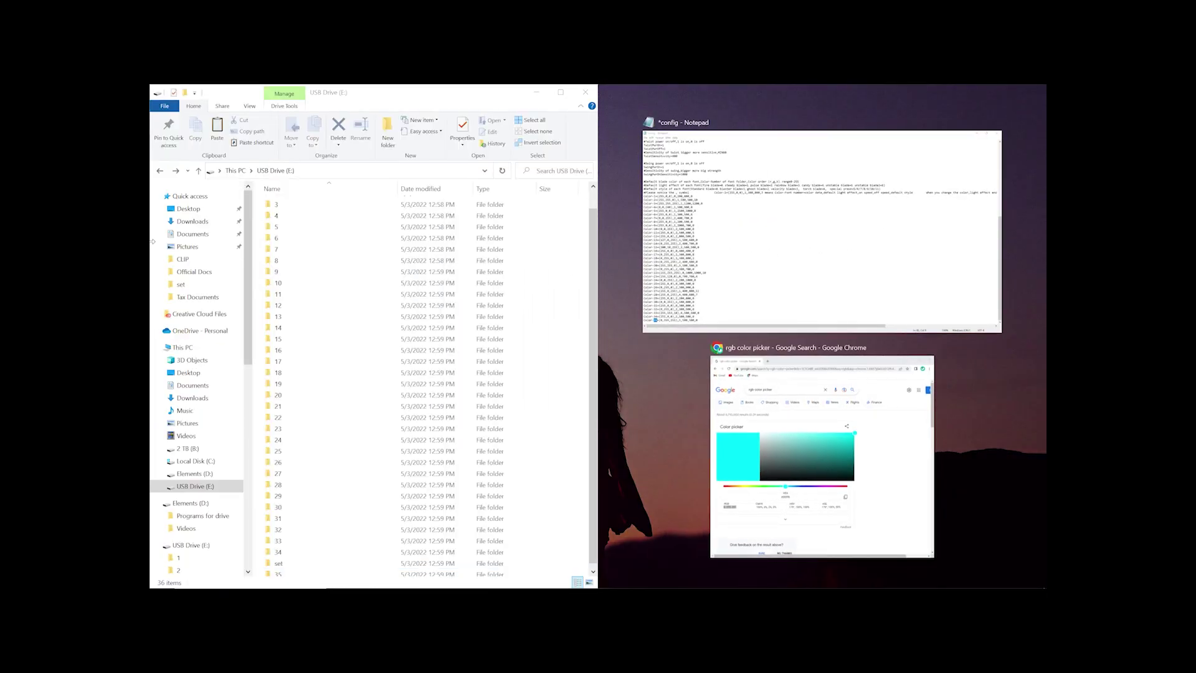
Step: Place Notepad on the right beside Explorer and select the Color-35= label
{"action": "left_click", "coordinate": [772, 224]}
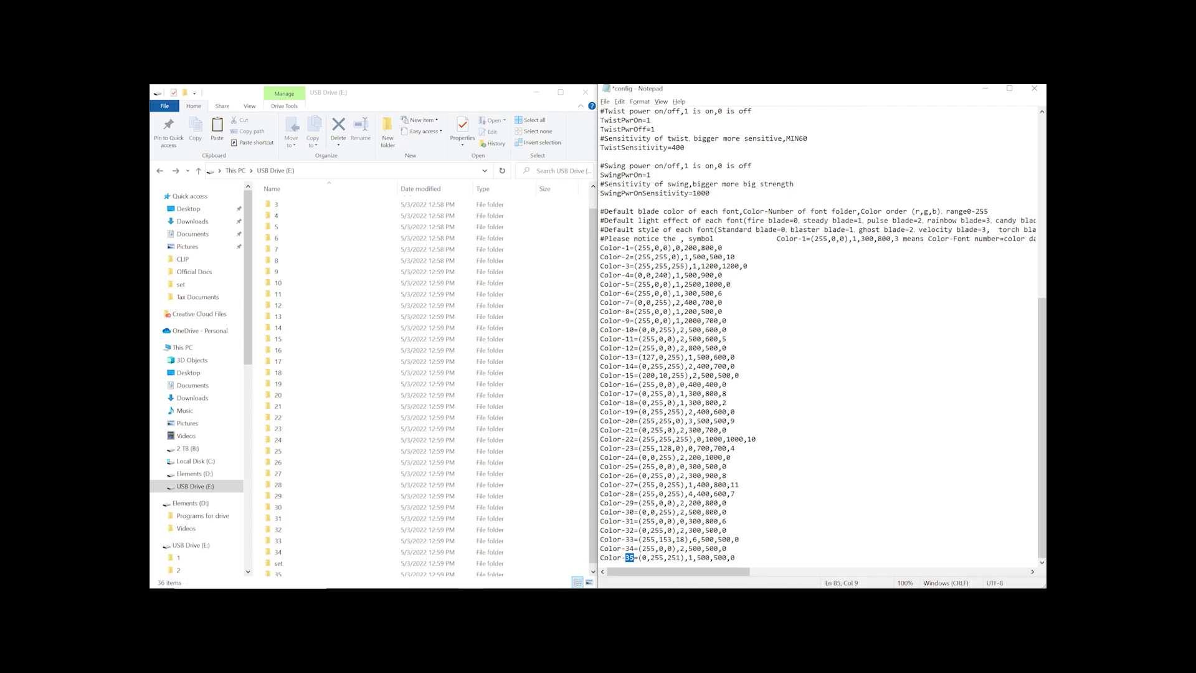
{"action": "key", "text": "Left"}
{"action": "key", "text": "Home"}
{"action": "key", "text": "shift+Right"}
{"action": "key", "text": "shift+Right"}
{"action": "key", "text": "shift+Right"}
{"action": "key", "text": "shift+Right"}
{"action": "key", "text": "shift+Right"}
{"action": "key", "text": "shift+Right"}
{"action": "key", "text": "shift+Right"}
{"action": "key", "text": "shift+Right"}
{"action": "key", "text": "shift+Right"}
Step: Open folder 35 to check its clash sound files, then go back to USB Drive (E:)
{"action": "scroll", "coordinate": [285, 543], "scroll_direction": "down", "scroll_amount": 1}
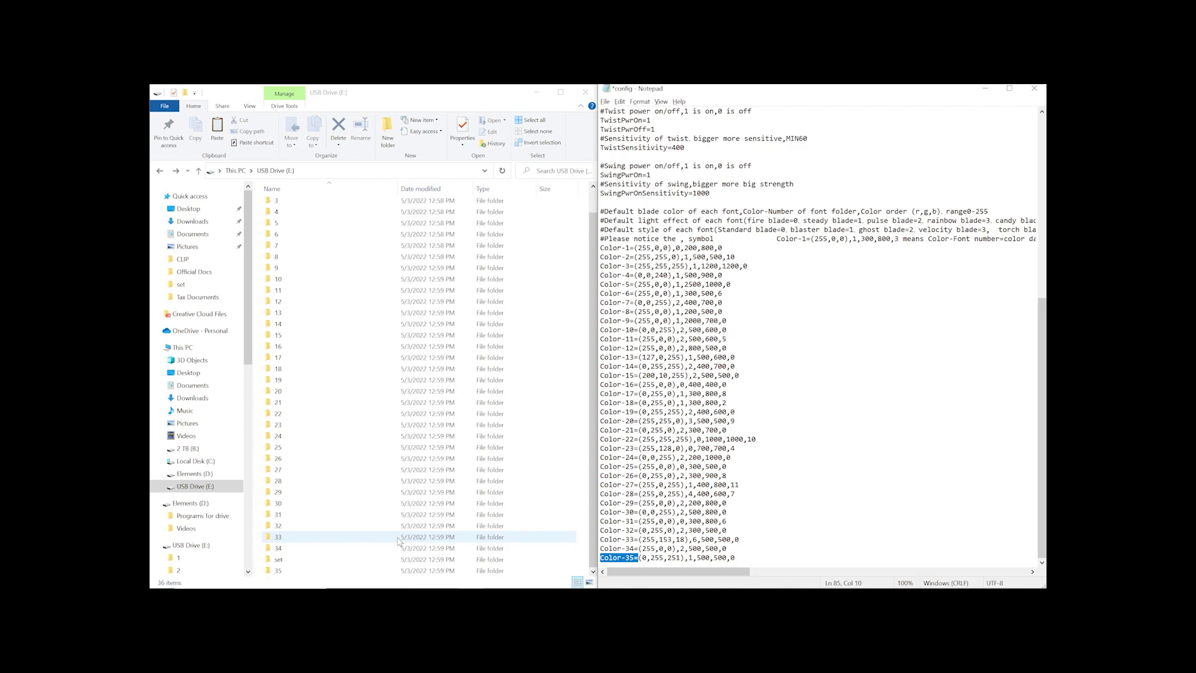
{"action": "double_click", "coordinate": [289, 571]}
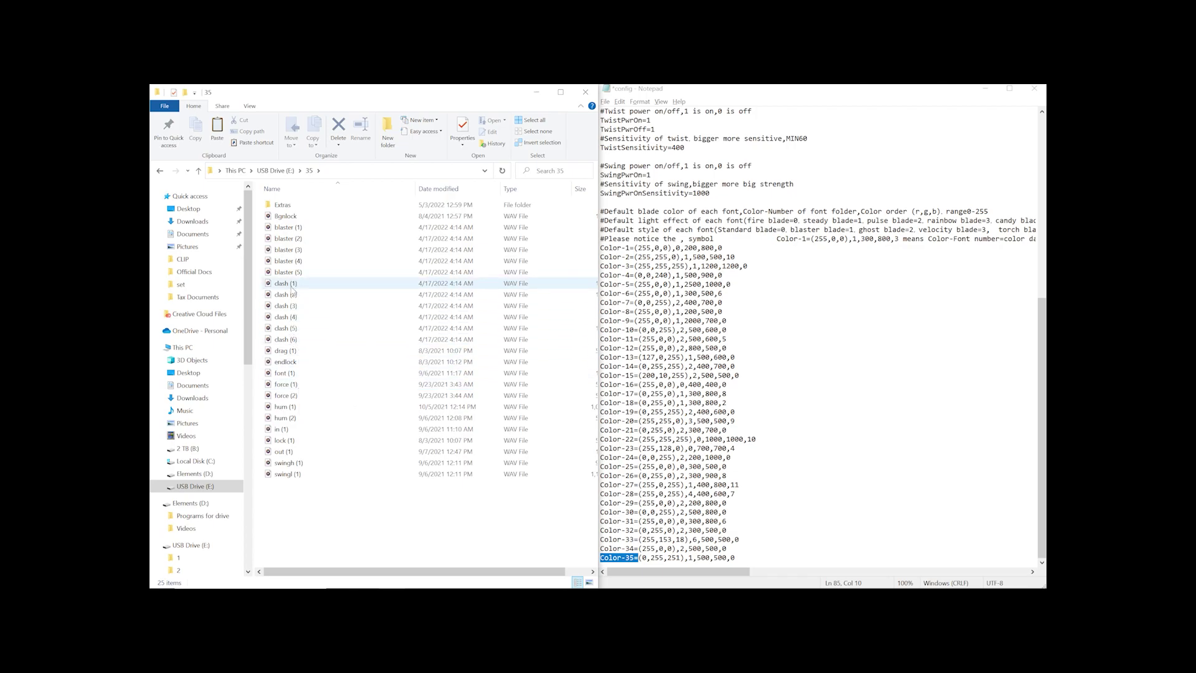
{"action": "left_click_drag", "start_coordinate": [293, 289], "coordinate": [292, 337]}
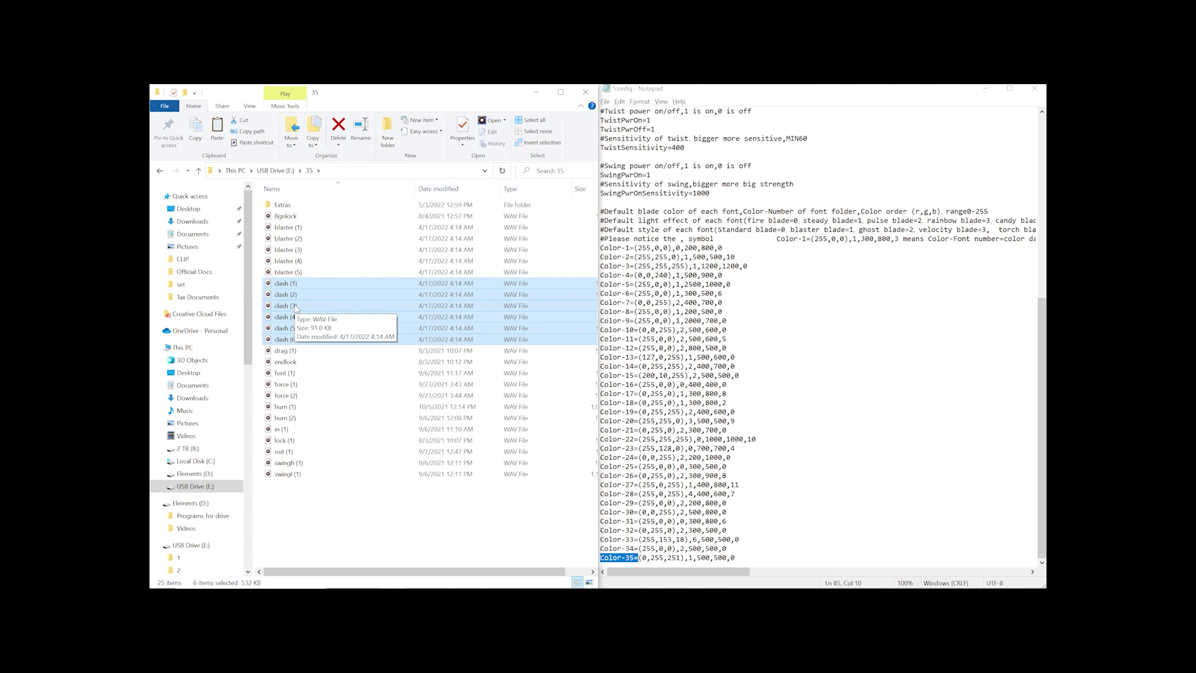
{"action": "left_click", "coordinate": [161, 172]}
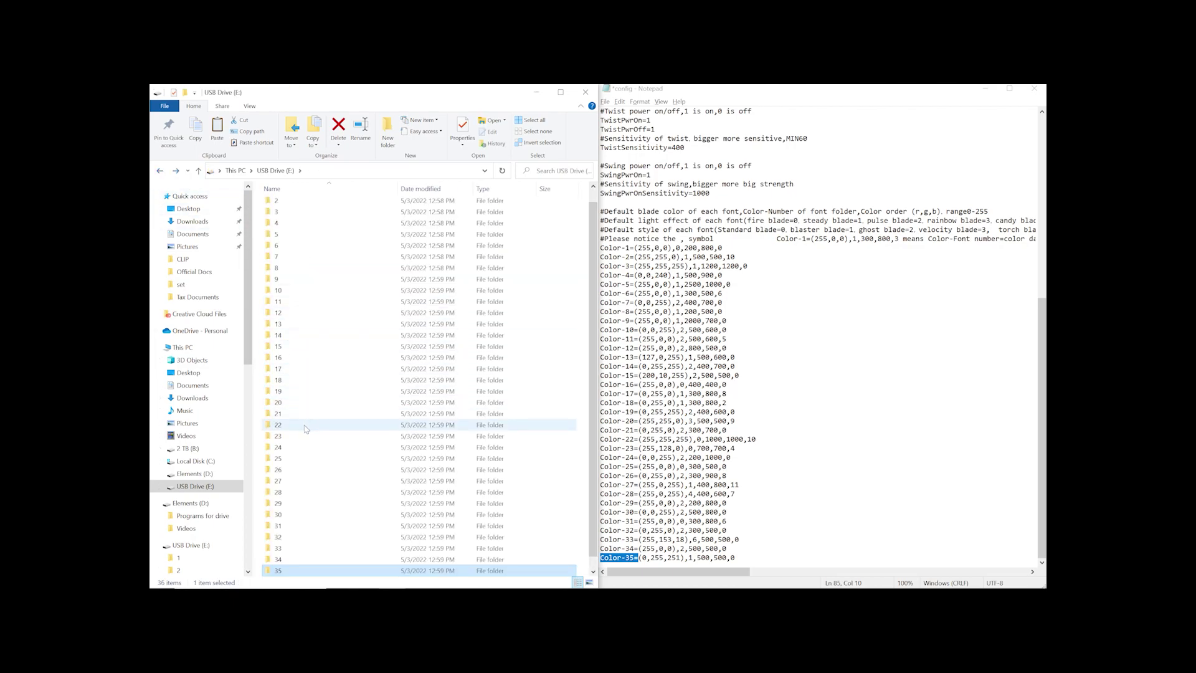
Step: Copy clash (1) through clash (13) from folder 22
{"action": "double_click", "coordinate": [305, 427]}
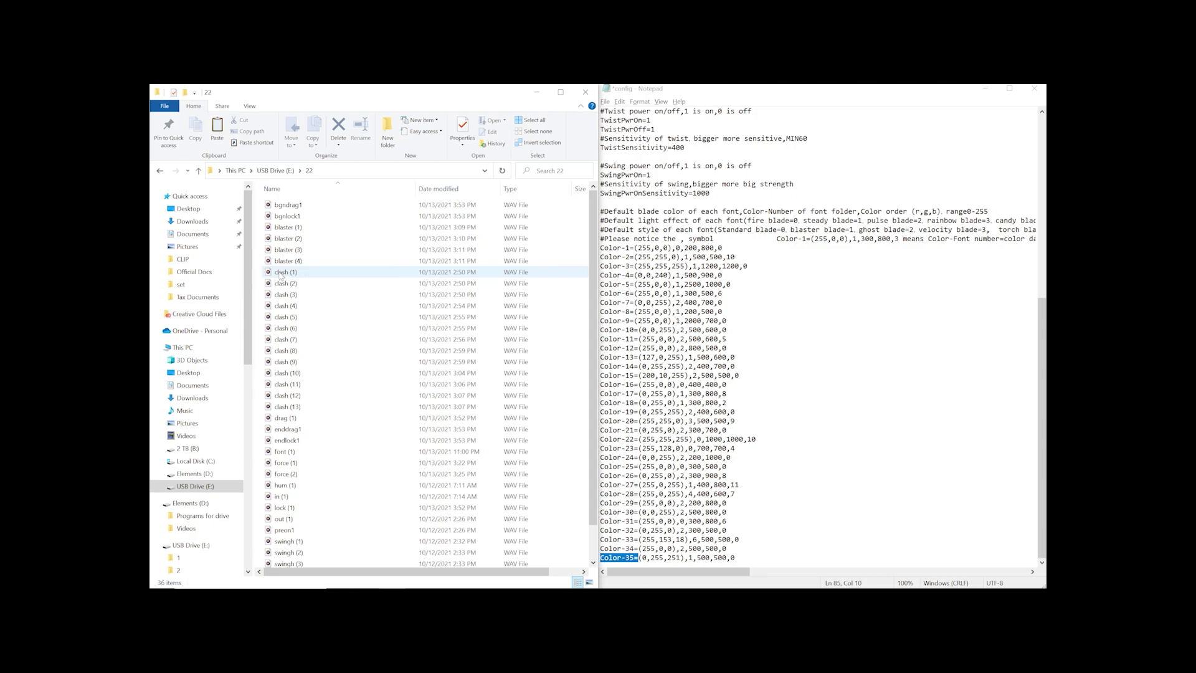
{"action": "left_click", "coordinate": [285, 272]}
{"action": "left_click", "coordinate": [285, 284], "text": "shift"}
{"action": "left_click", "coordinate": [285, 294], "text": "shift"}
{"action": "left_click", "coordinate": [285, 306], "text": "shift"}
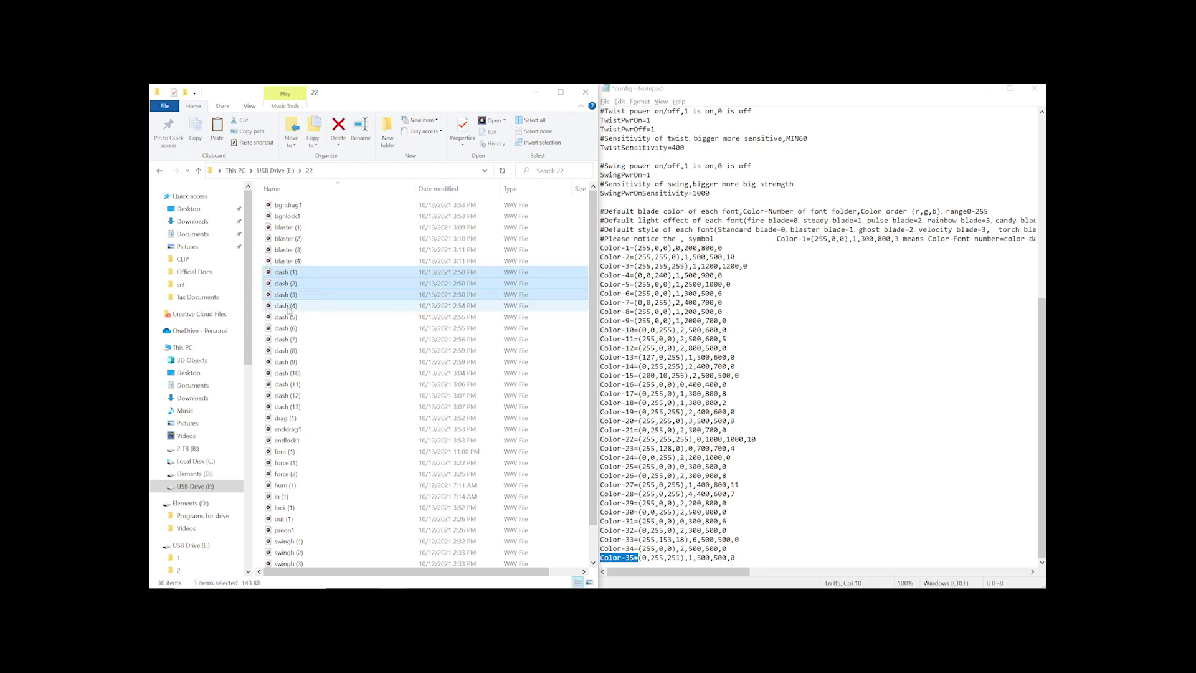
{"action": "left_click", "coordinate": [284, 317], "text": "shift"}
{"action": "left_click", "coordinate": [284, 329], "text": "shift"}
{"action": "left_click", "coordinate": [282, 339], "text": "shift"}
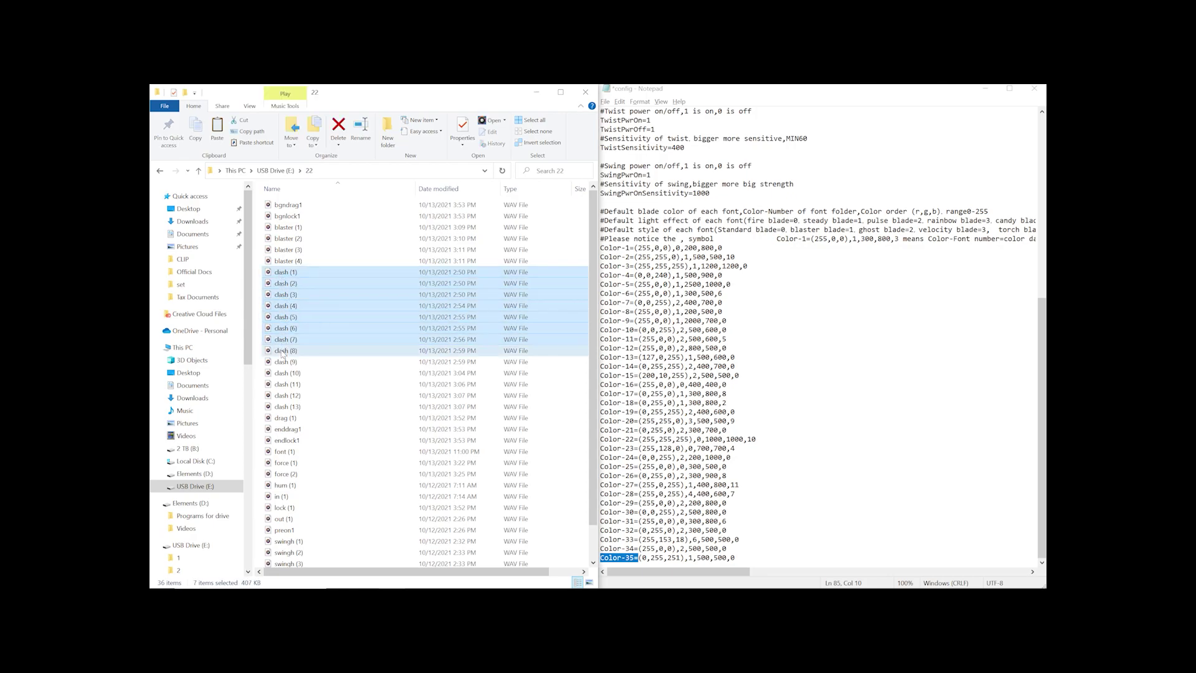
{"action": "left_click", "coordinate": [284, 351], "text": "shift"}
{"action": "left_click", "coordinate": [284, 361], "text": "shift"}
{"action": "left_click", "coordinate": [285, 374], "text": "shift"}
{"action": "left_click", "coordinate": [286, 384], "text": "shift"}
{"action": "left_click", "coordinate": [285, 396], "text": "shift"}
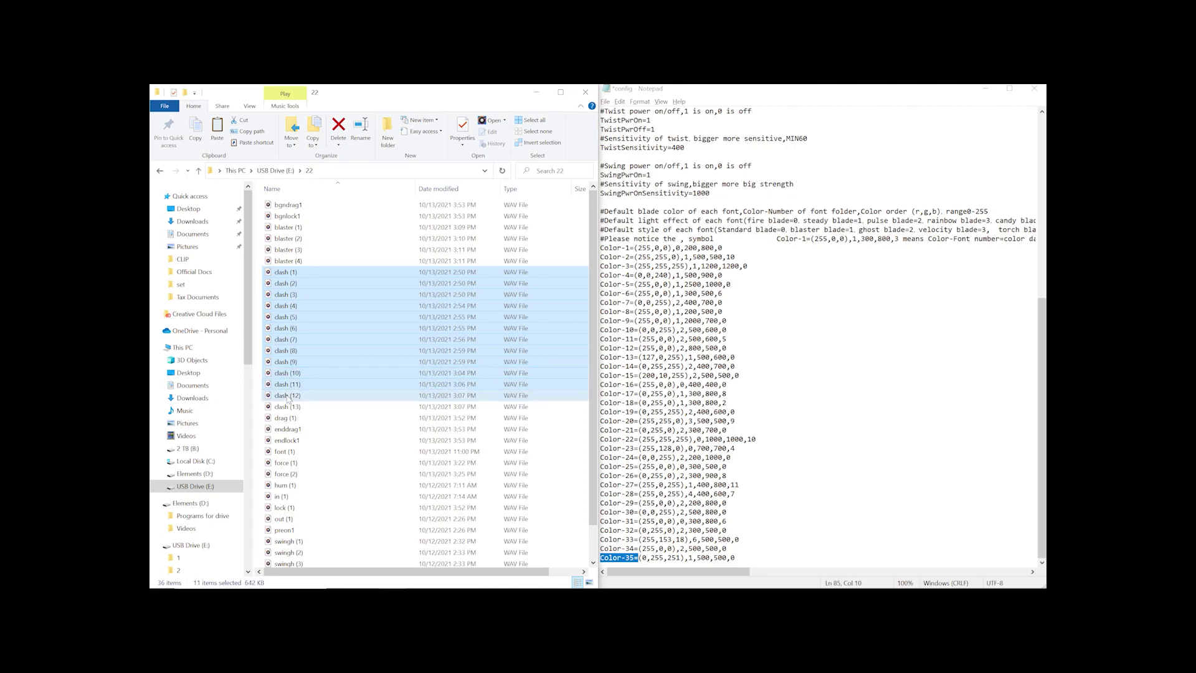
{"action": "left_click", "coordinate": [286, 407], "text": "shift"}
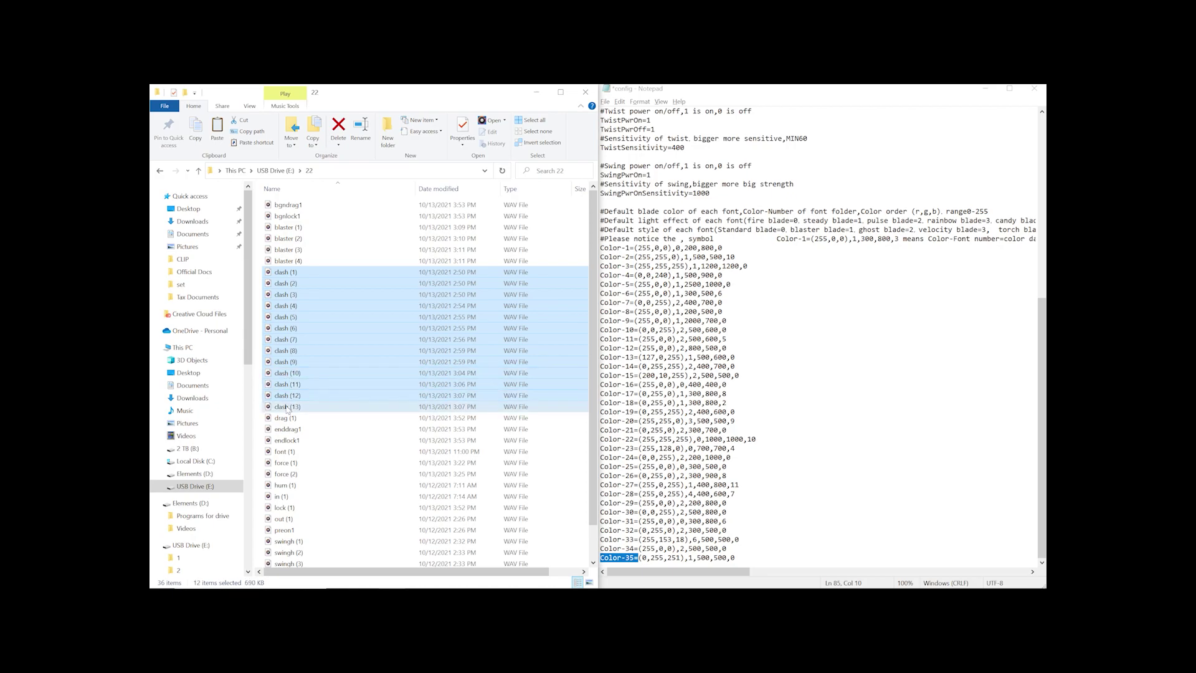
{"action": "right_click", "coordinate": [298, 306]}
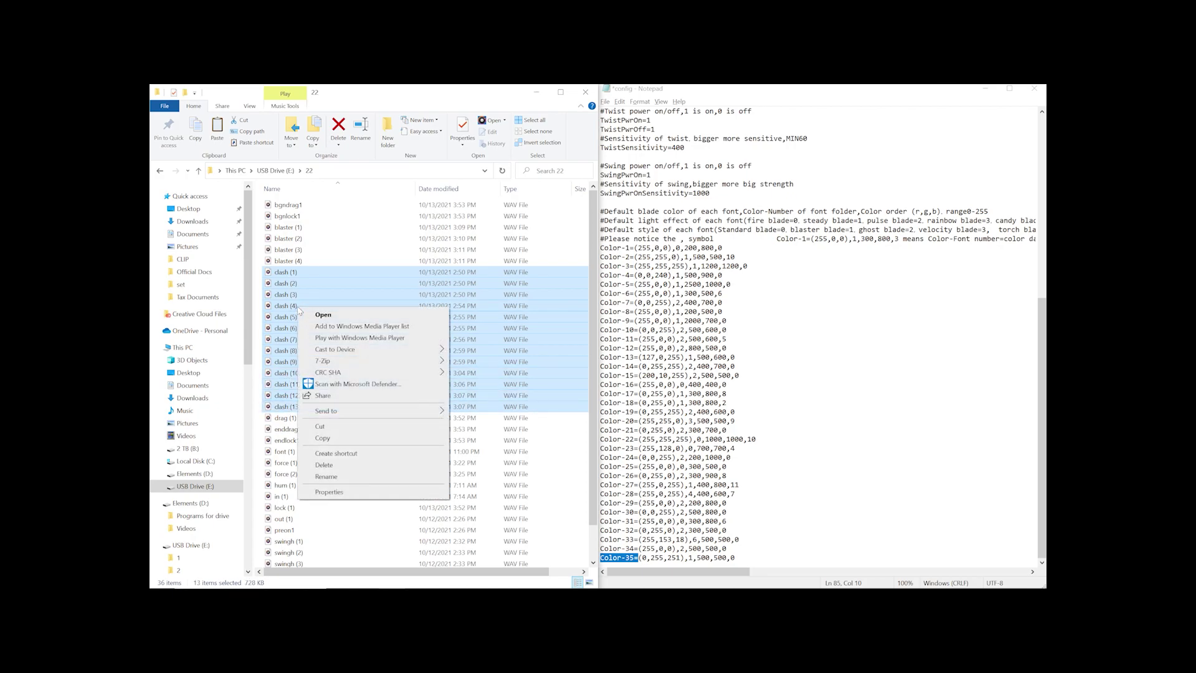
{"action": "left_click", "coordinate": [340, 438]}
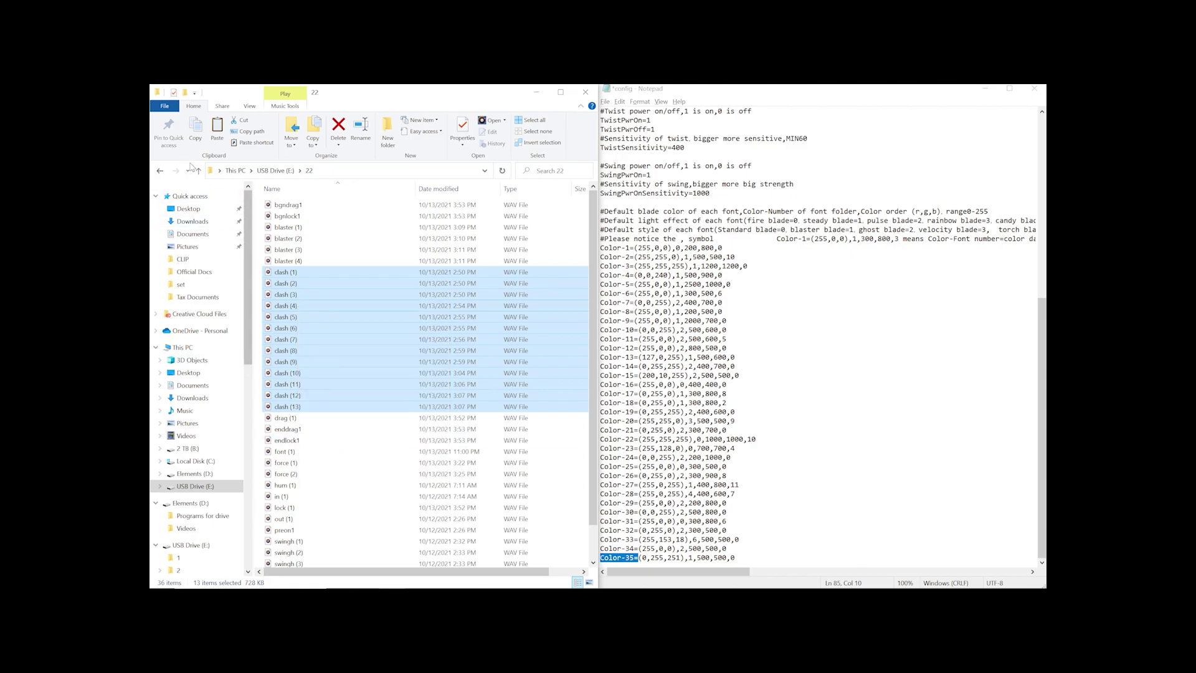
Step: Paste the clash files into folder 35, replacing same-named files, and return to the drive
{"action": "left_click", "coordinate": [161, 170]}
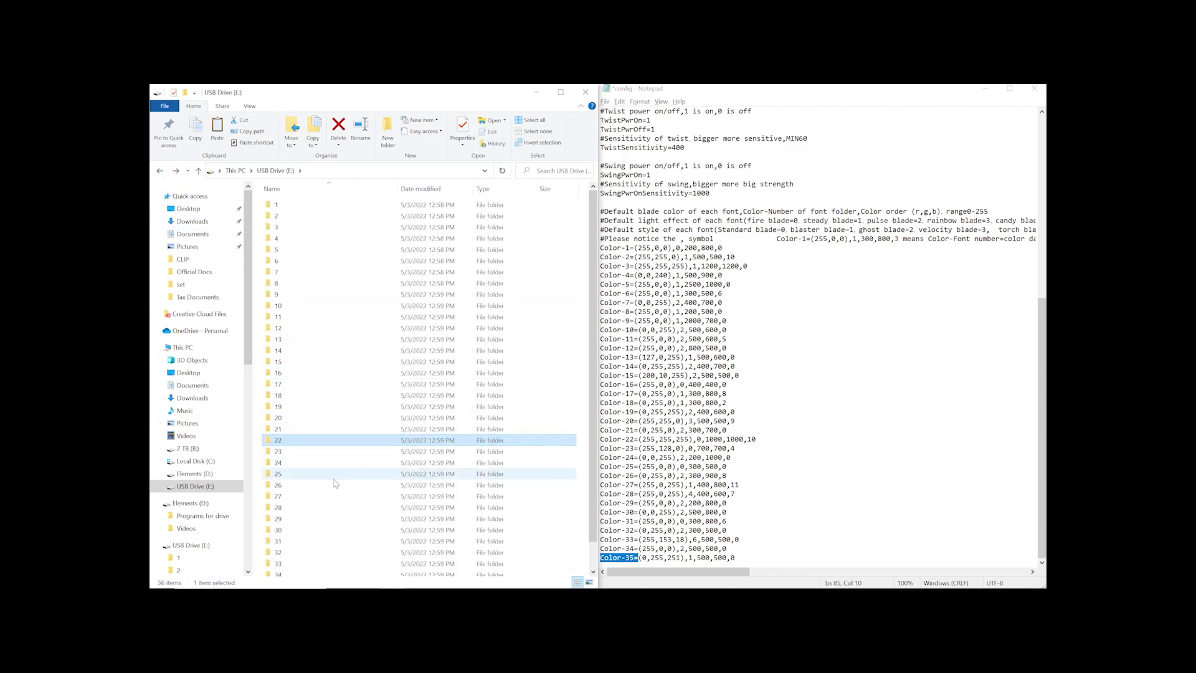
{"action": "scroll", "coordinate": [323, 448], "scroll_direction": "down", "scroll_amount": 1}
{"action": "left_click", "coordinate": [305, 562]}
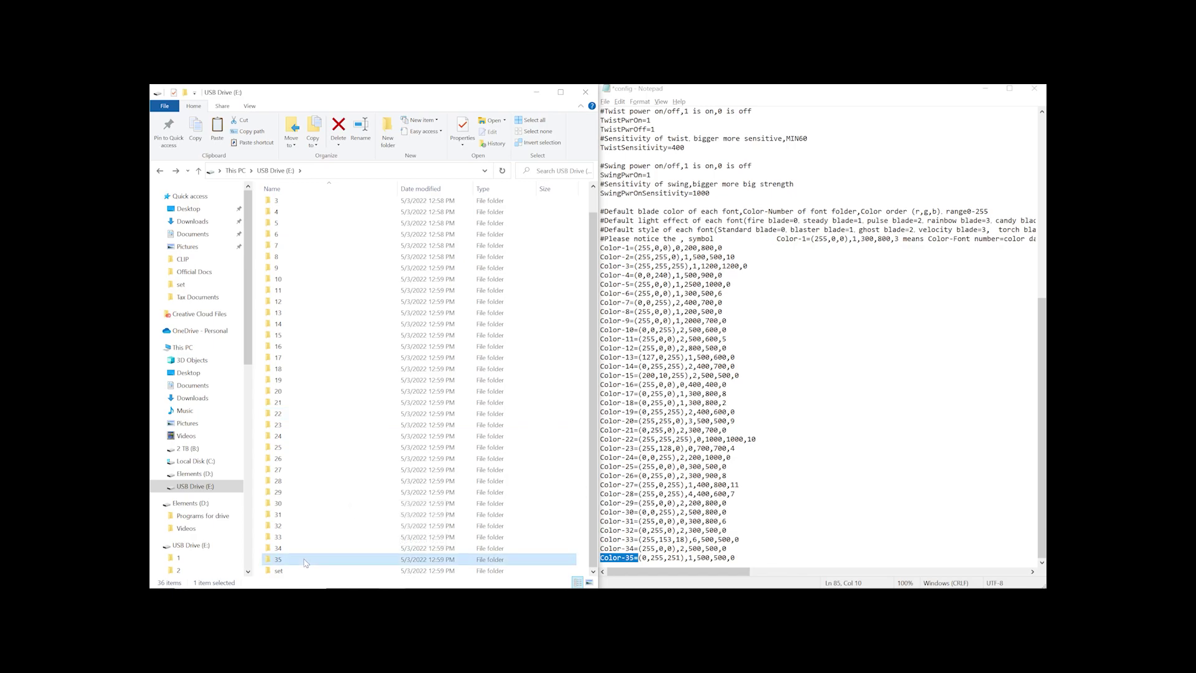
{"action": "double_click", "coordinate": [289, 564]}
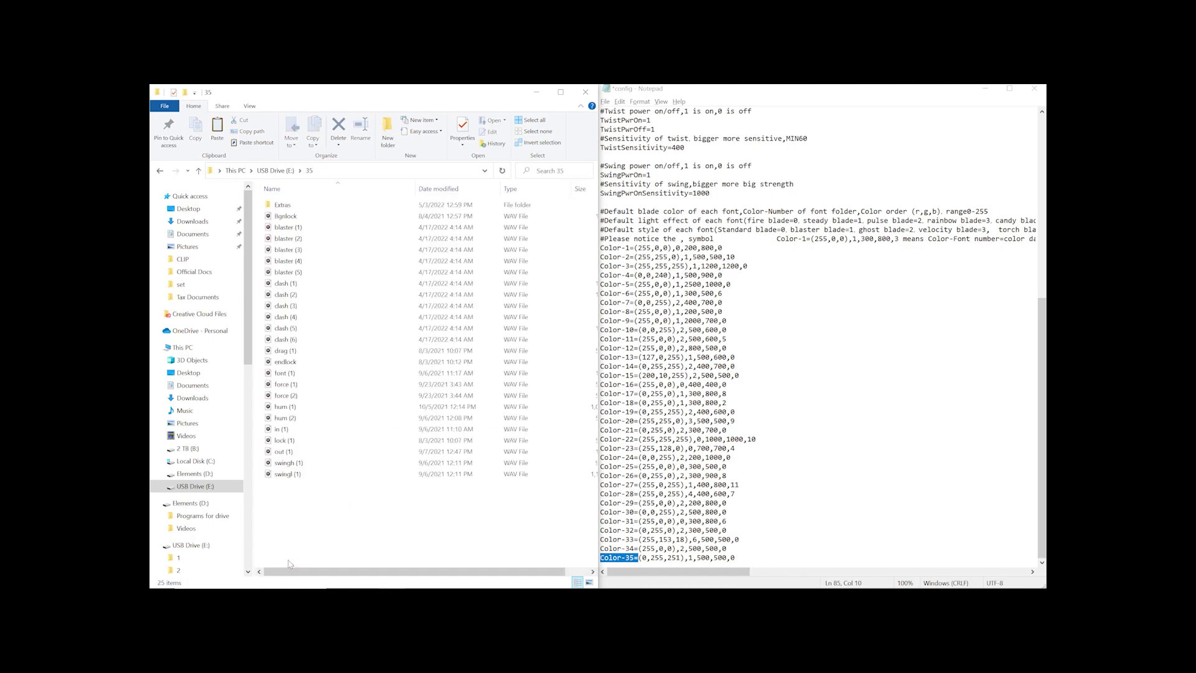
{"action": "right_click", "coordinate": [305, 504]}
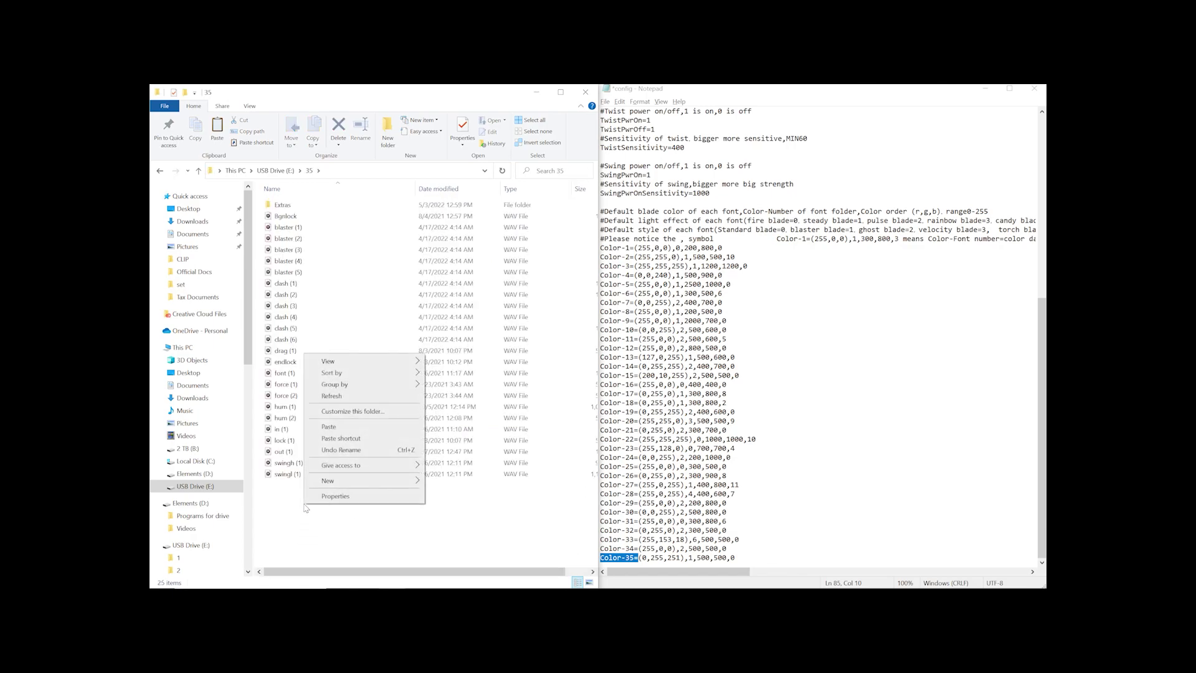
{"action": "left_click", "coordinate": [346, 429]}
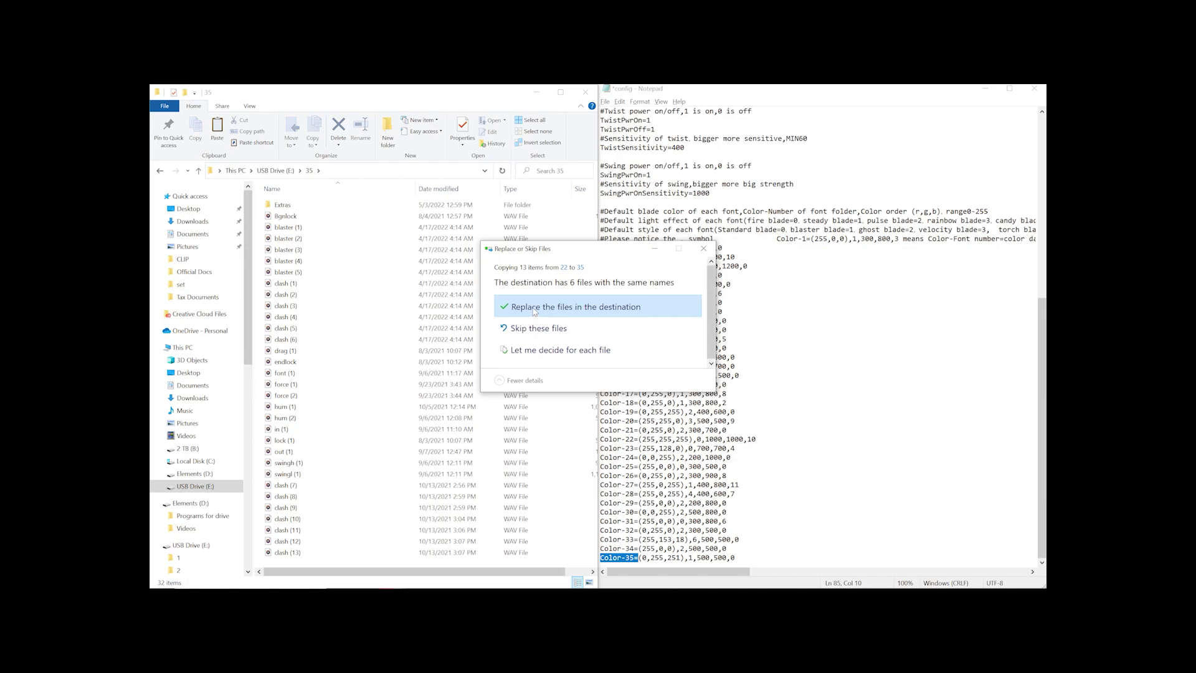
{"action": "left_click", "coordinate": [537, 314]}
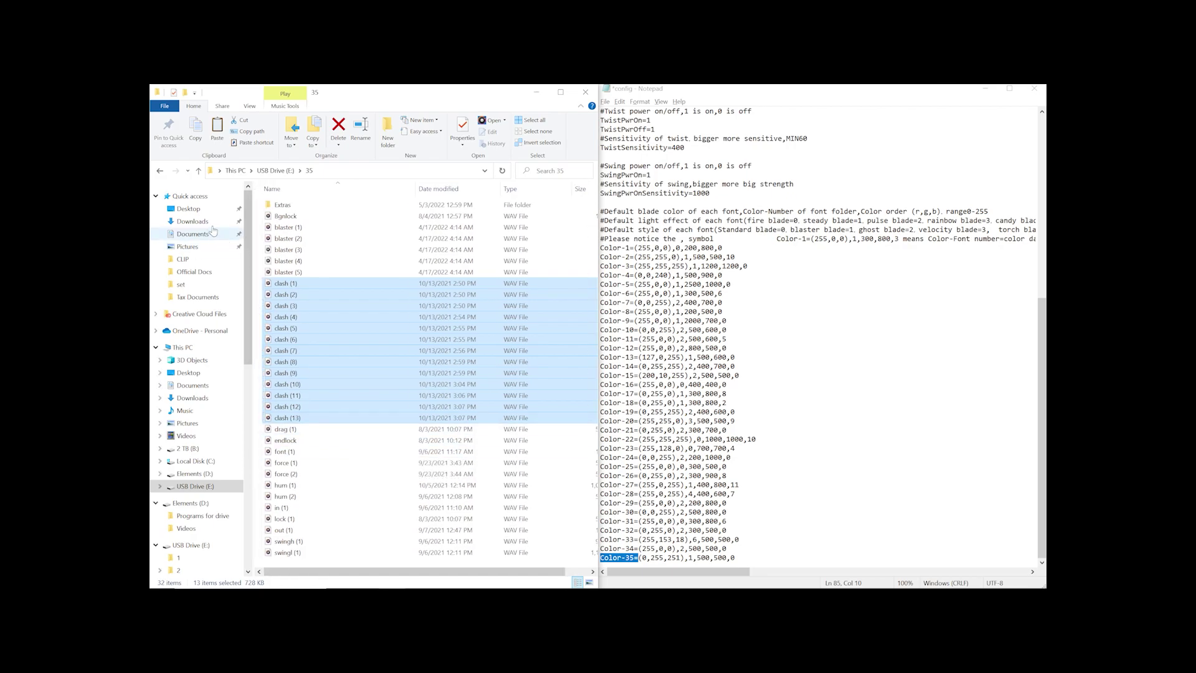
{"action": "left_click", "coordinate": [161, 172]}
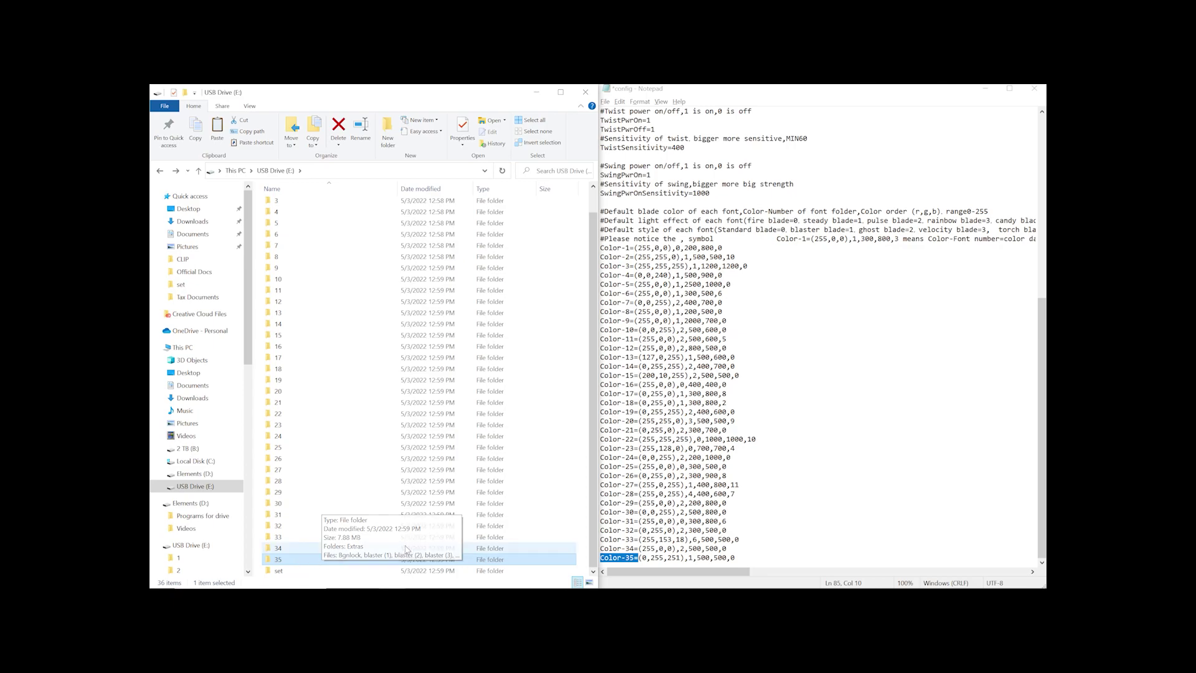
Step: Select the Color-35 line, save config.ini, and close it keeping the changes
{"action": "left_click", "coordinate": [726, 393]}
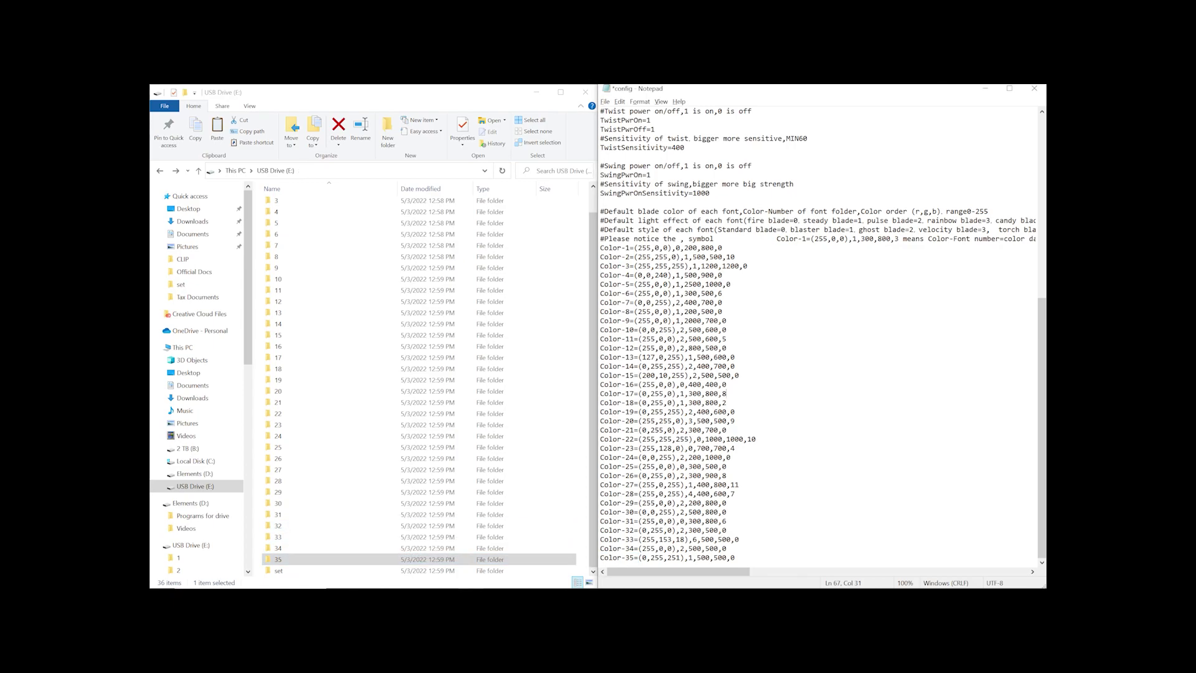
{"action": "left_click_drag", "start_coordinate": [735, 557], "coordinate": [600, 558]}
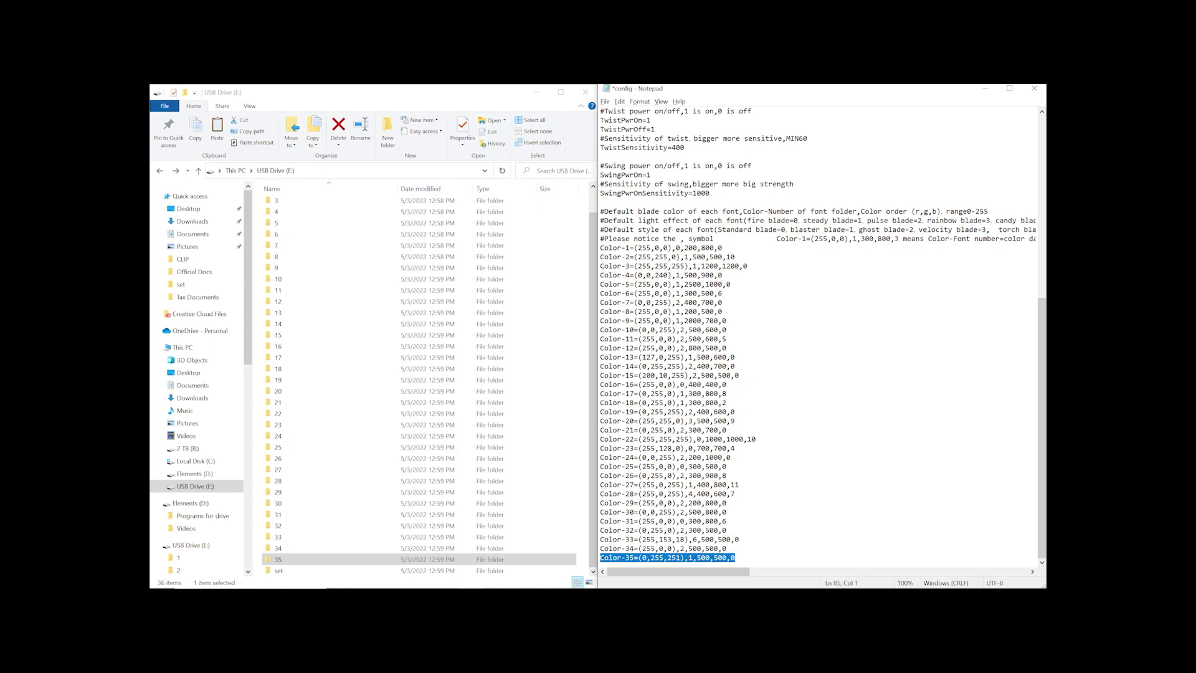
{"action": "left_click", "coordinate": [605, 102]}
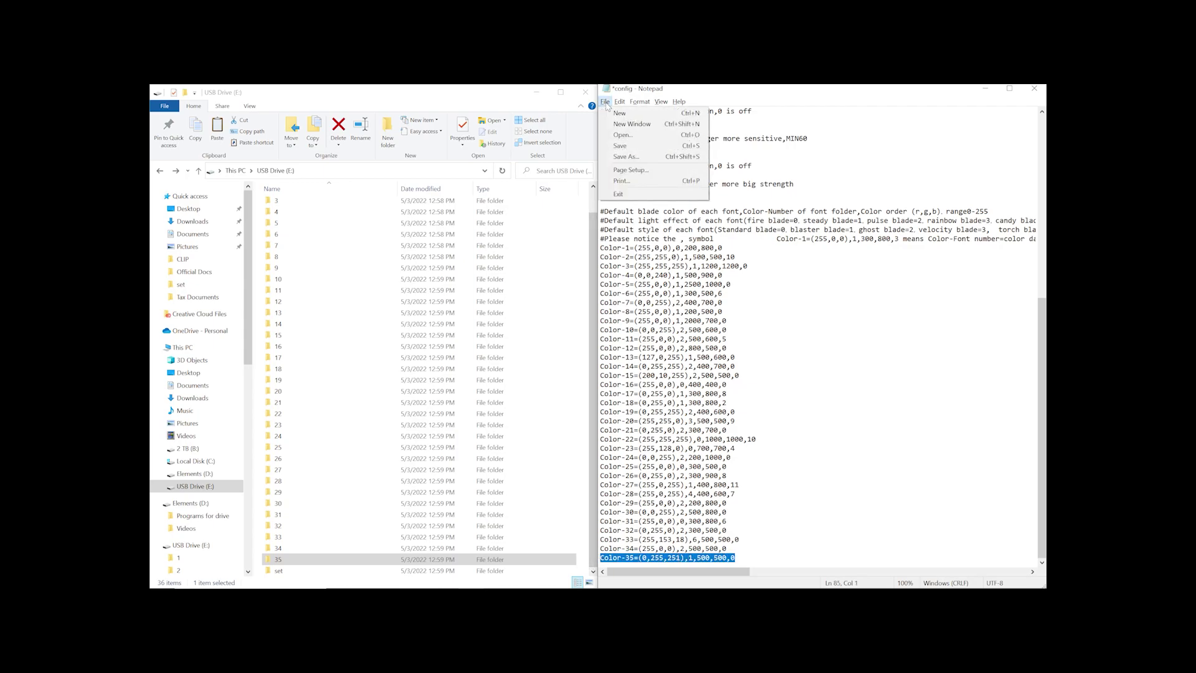
{"action": "left_click", "coordinate": [629, 151]}
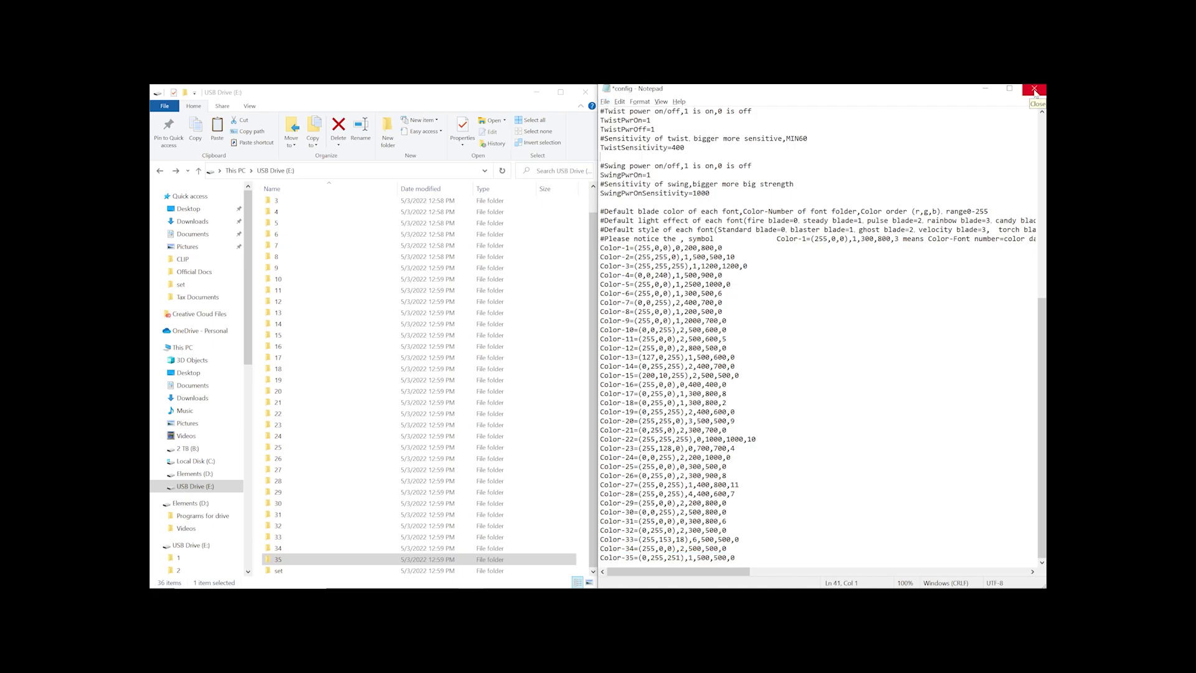
{"action": "left_click", "coordinate": [1034, 91]}
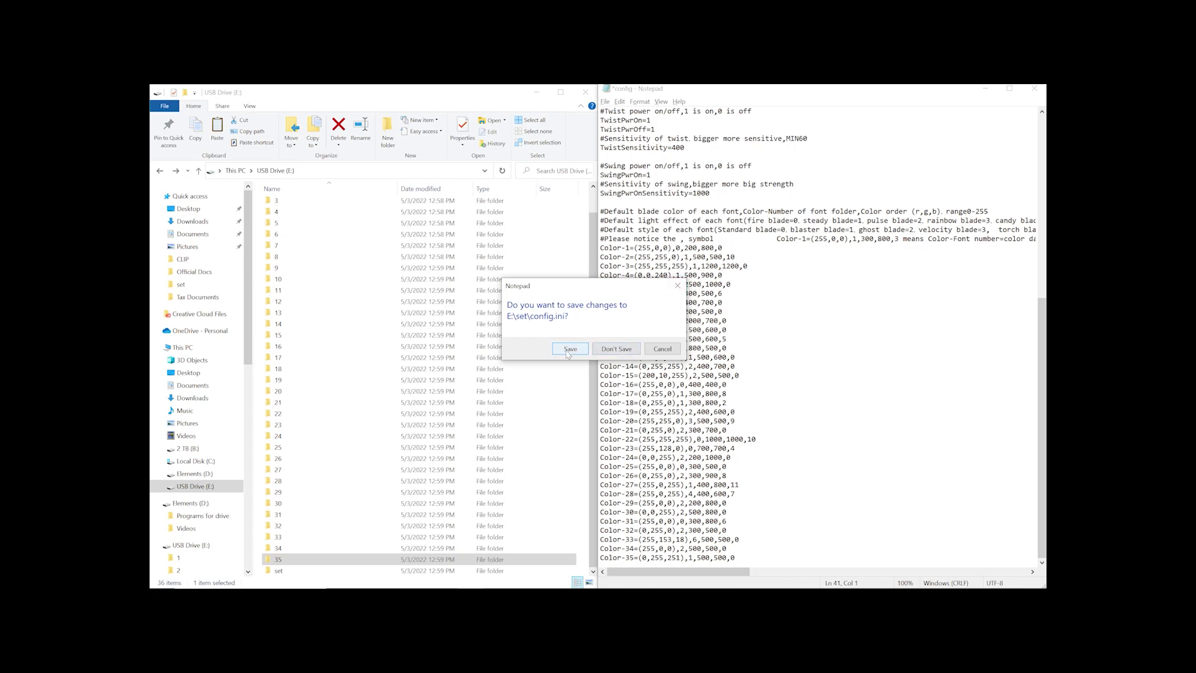
{"action": "left_click", "coordinate": [568, 353]}
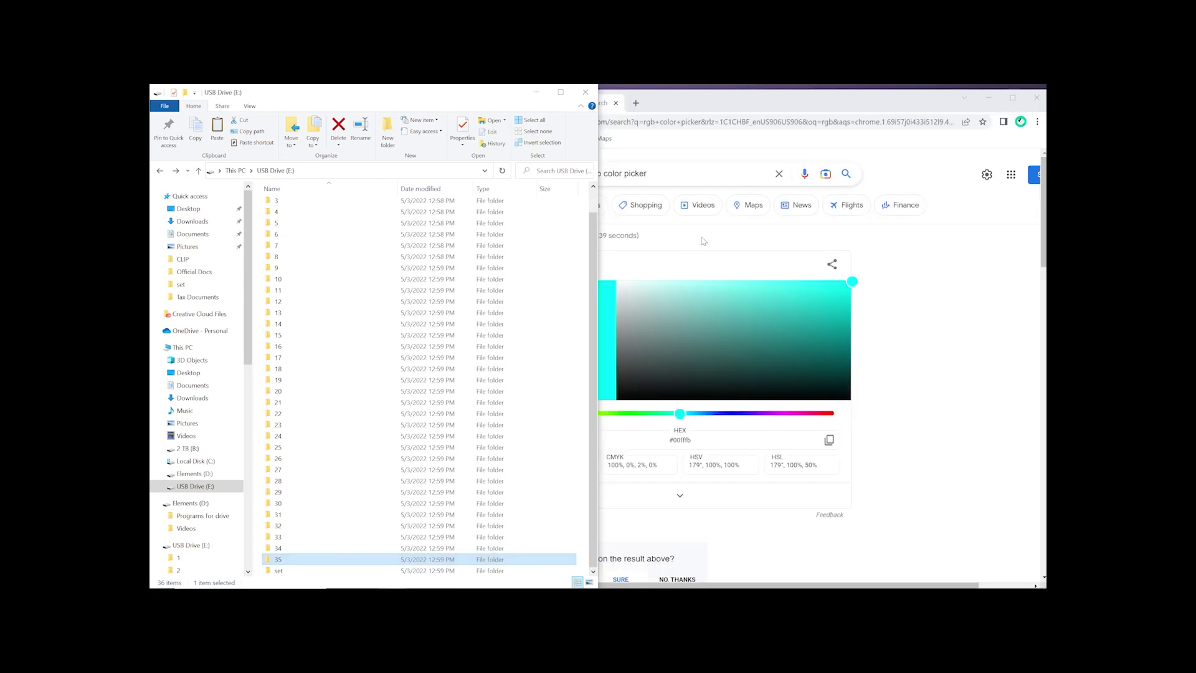
Step: Close the Chrome colour picker page and show This PC in a maximized File Explorer
{"action": "left_click", "coordinate": [1037, 98]}
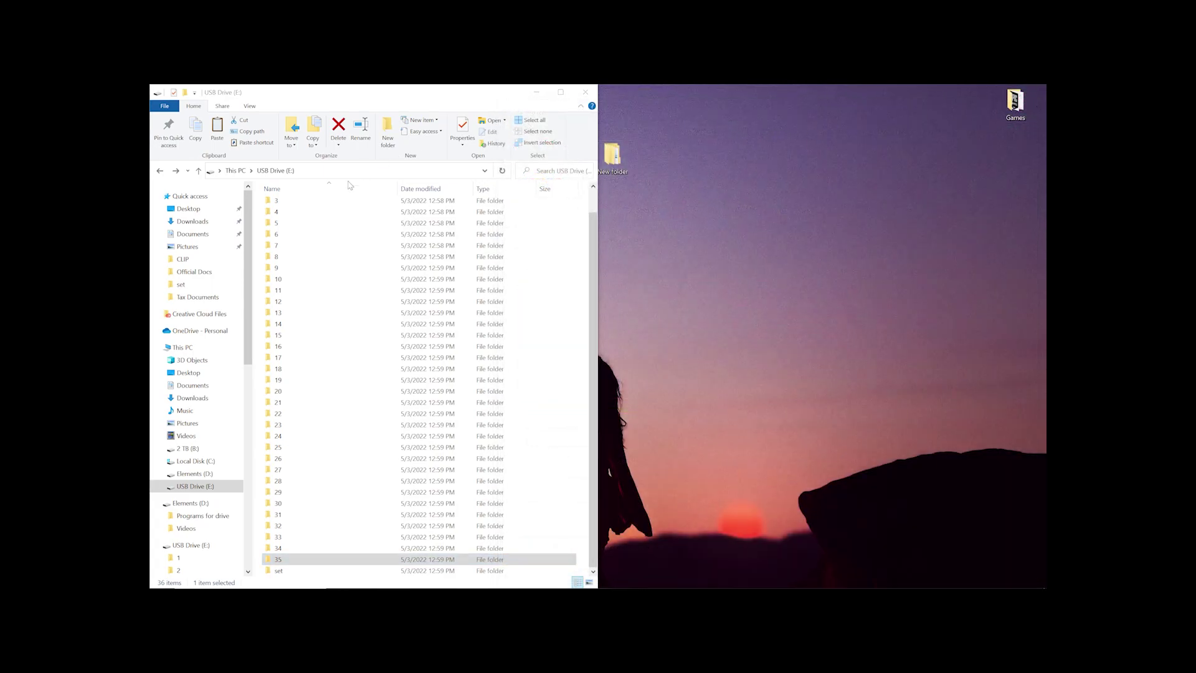
{"action": "left_click", "coordinate": [183, 348]}
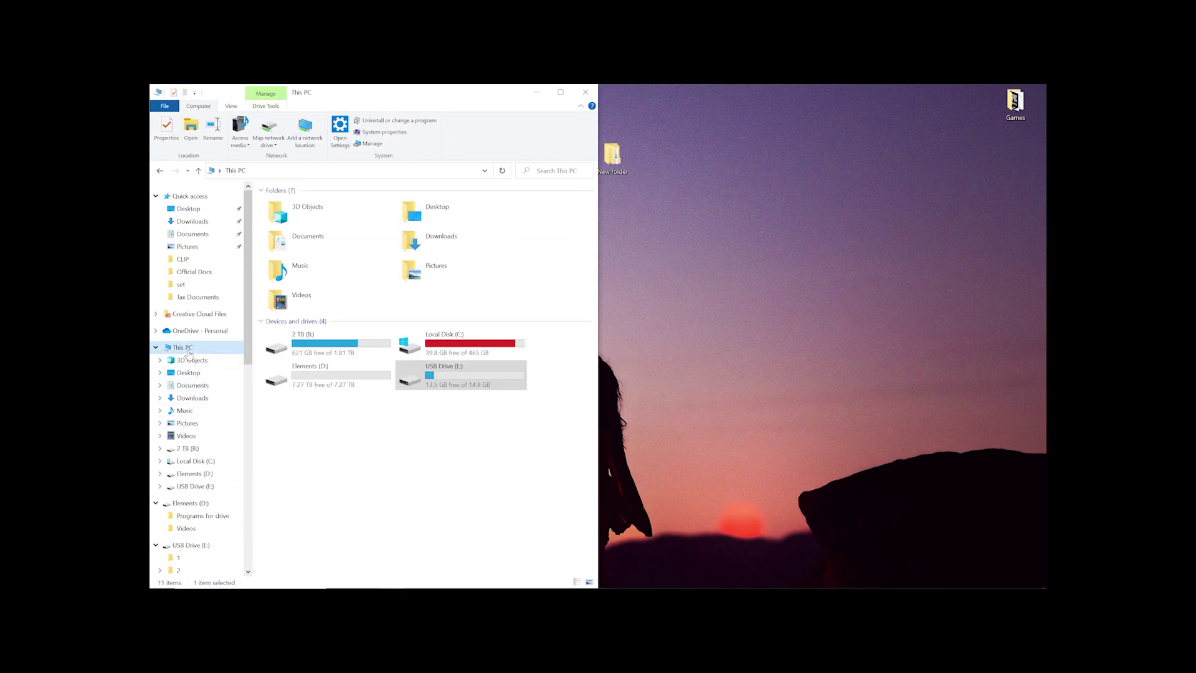
{"action": "left_click_drag", "start_coordinate": [395, 100], "coordinate": [677, 88]}
Step: Eject USB Drive (E:) from its right-click menu
{"action": "left_click", "coordinate": [707, 291]}
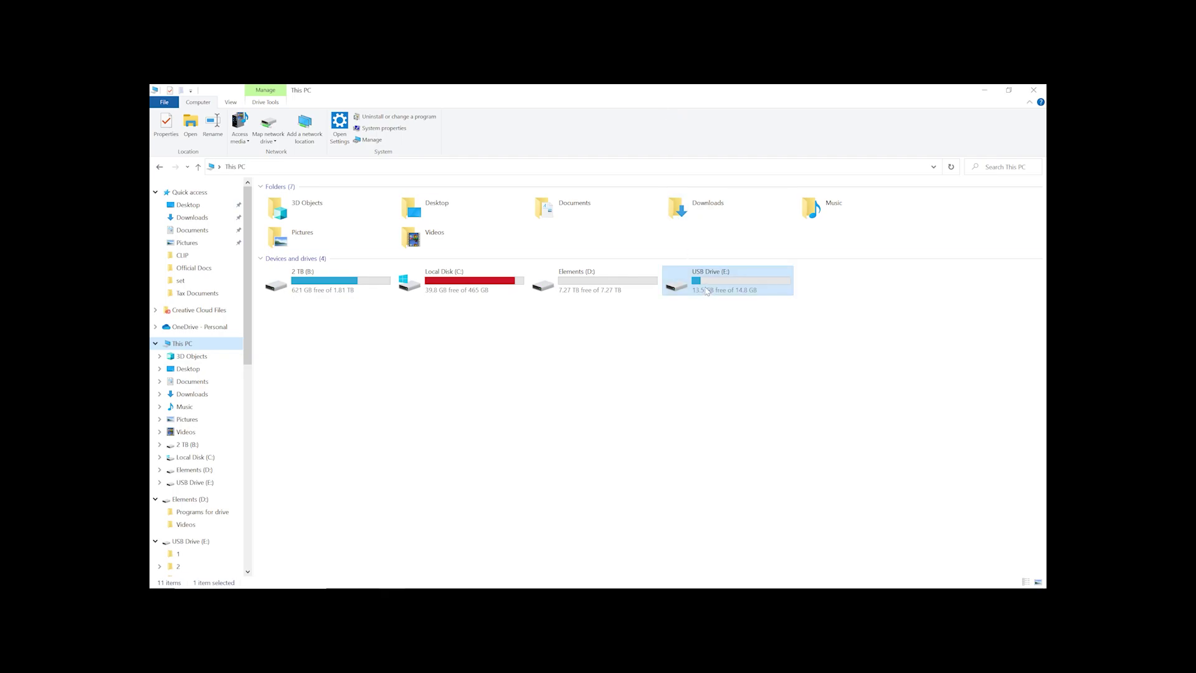
{"action": "right_click", "coordinate": [707, 291]}
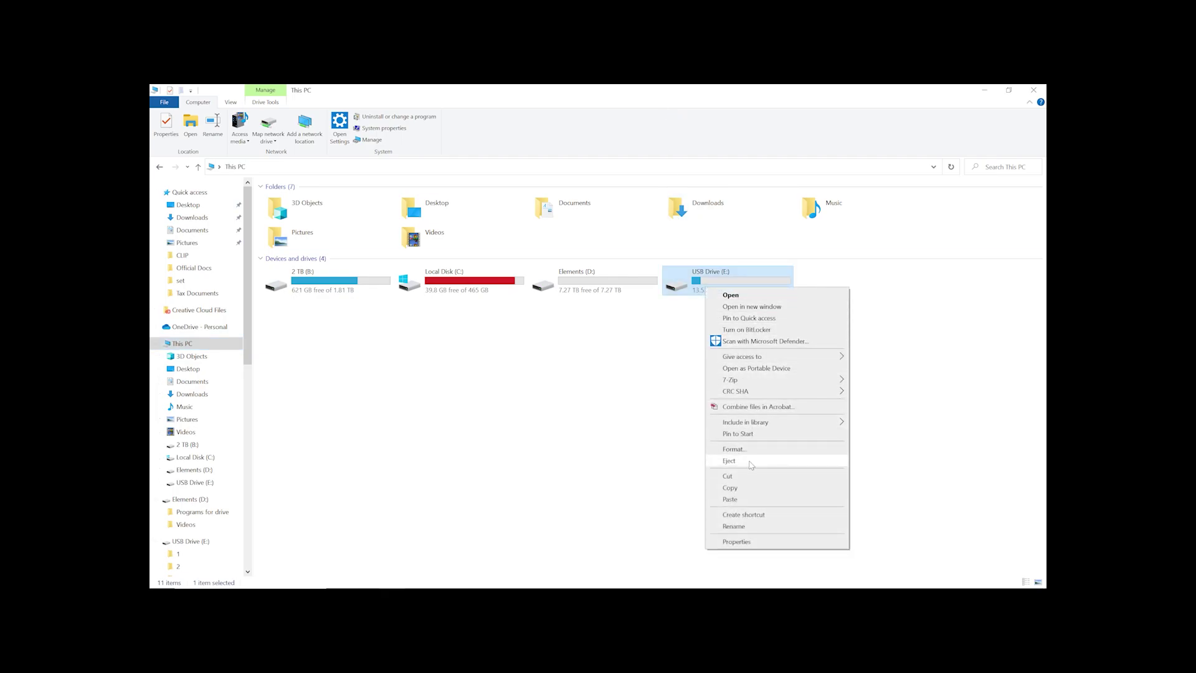
{"action": "left_click", "coordinate": [750, 463]}
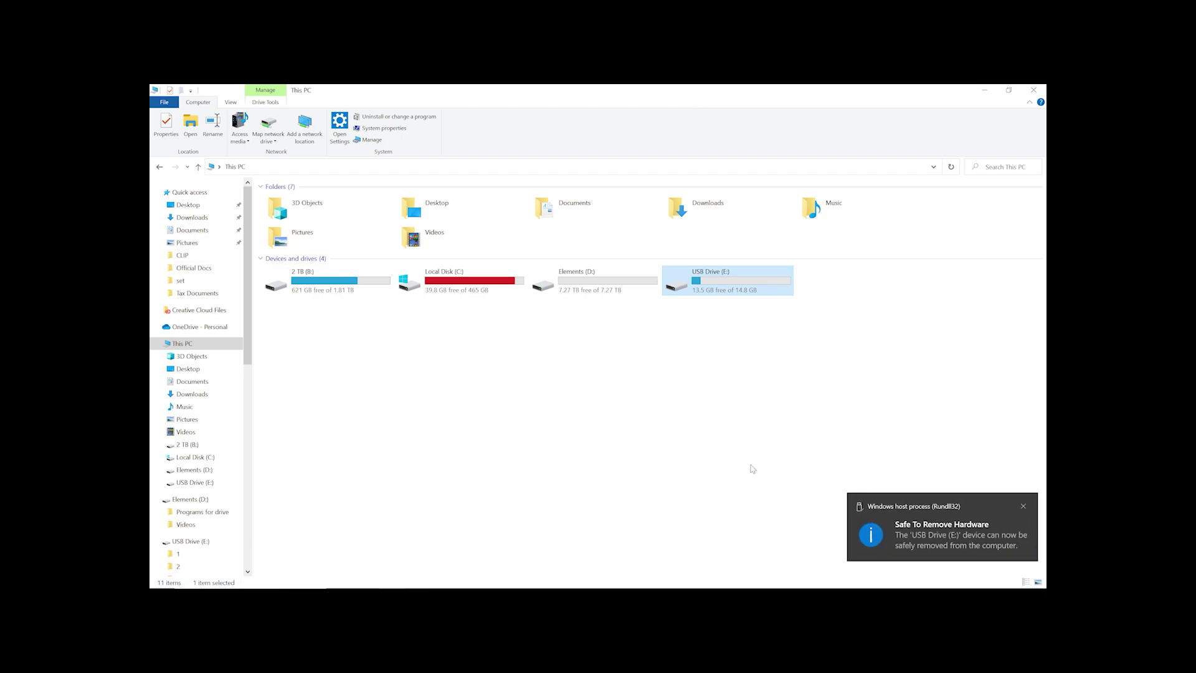